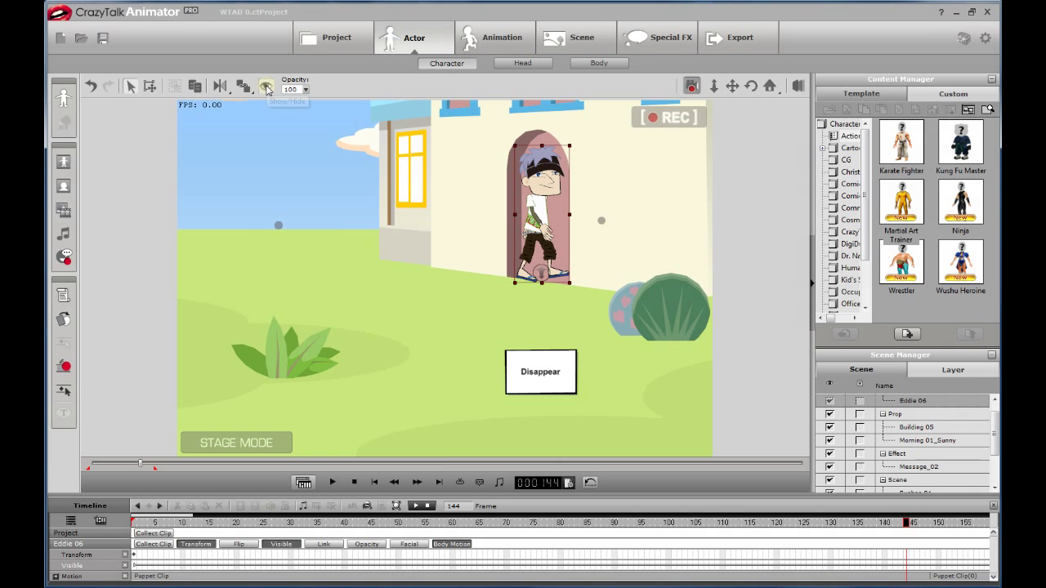
Hide the Eddie 06 character at frame 144 and play the animation from the first frame.
left_click(266, 87)
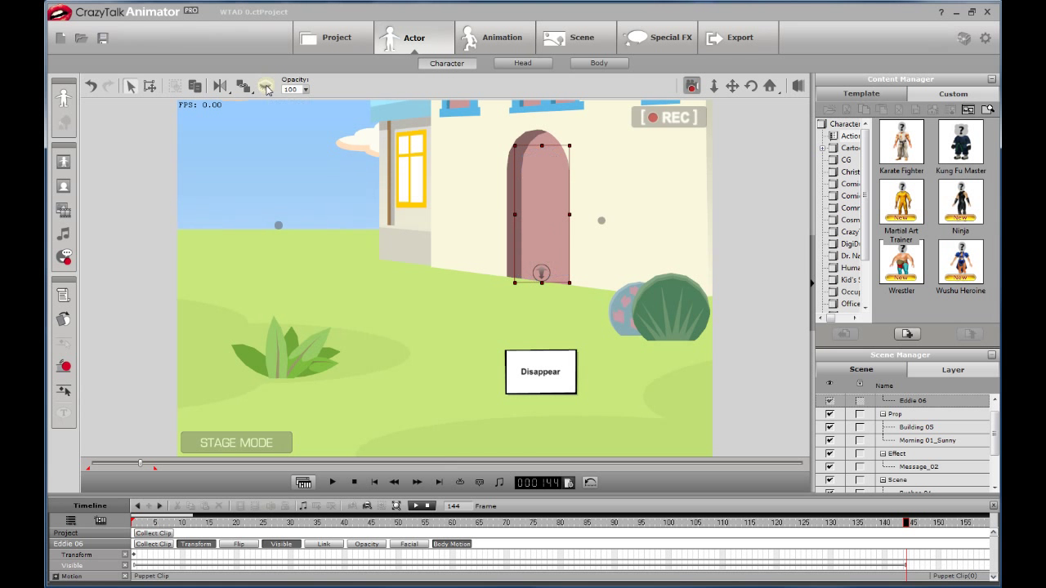
left_click(376, 483)
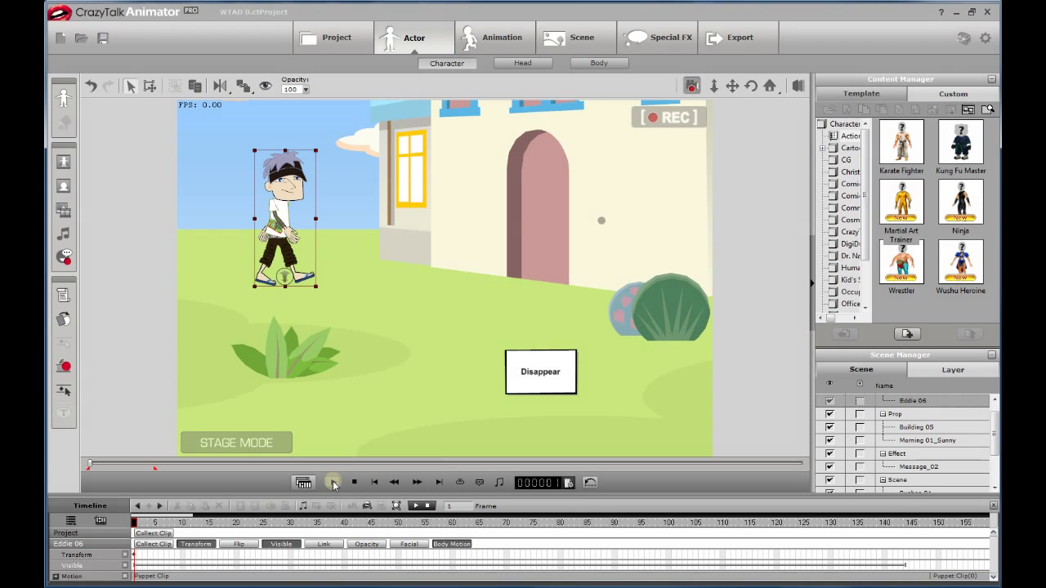
left_click(333, 483)
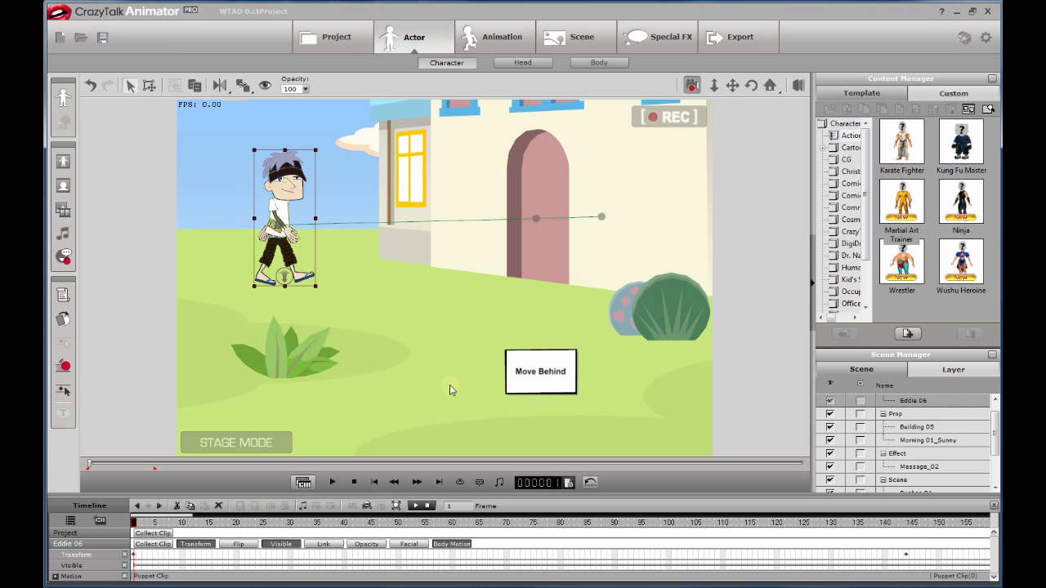
Set the walking character's Z position to -12 at frame 144 so he moves behind the building.
left_click_drag(136, 524, 905, 577)
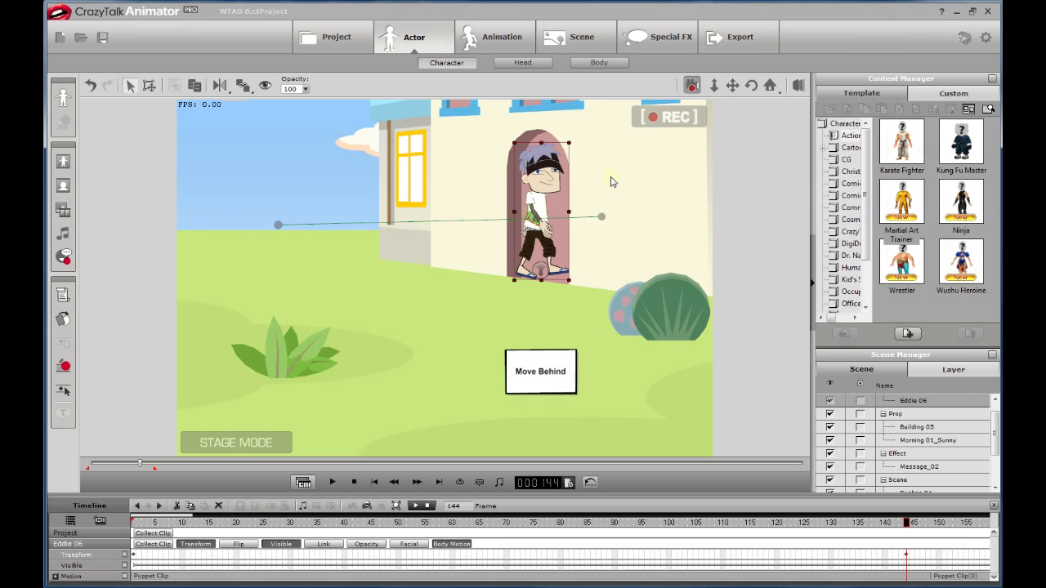
left_click(150, 86)
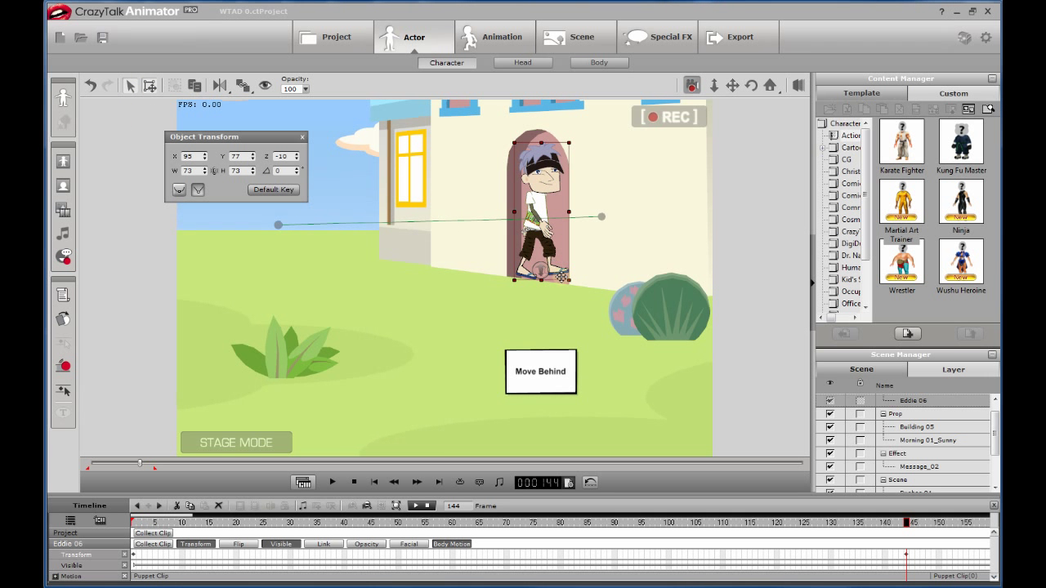
left_click(296, 159)
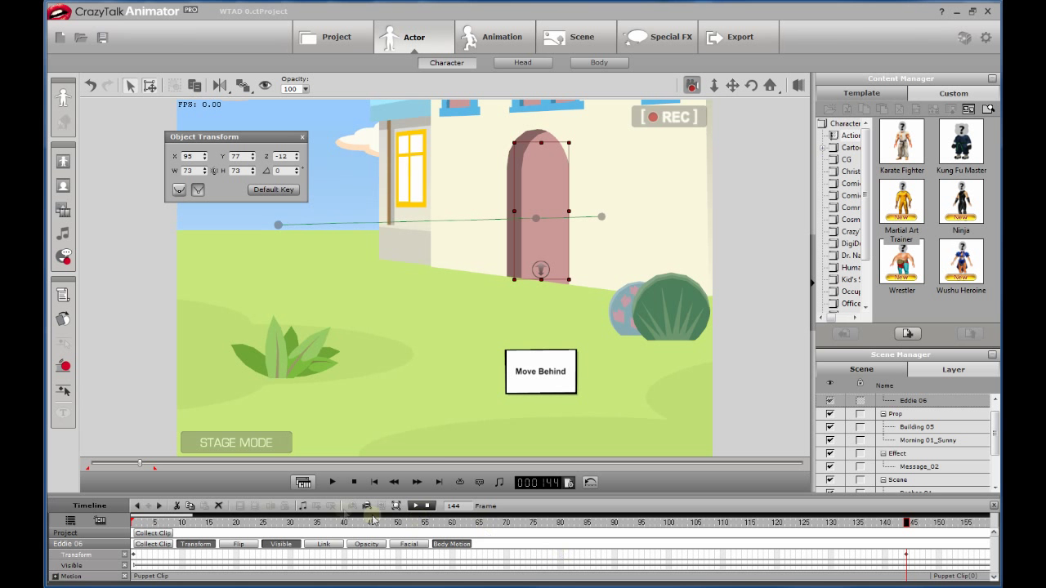
Set the character's Z position to -12 at the final transform key on frame 180.
scroll(196, 520, "down", 1)
scroll(203, 519, "down", 1)
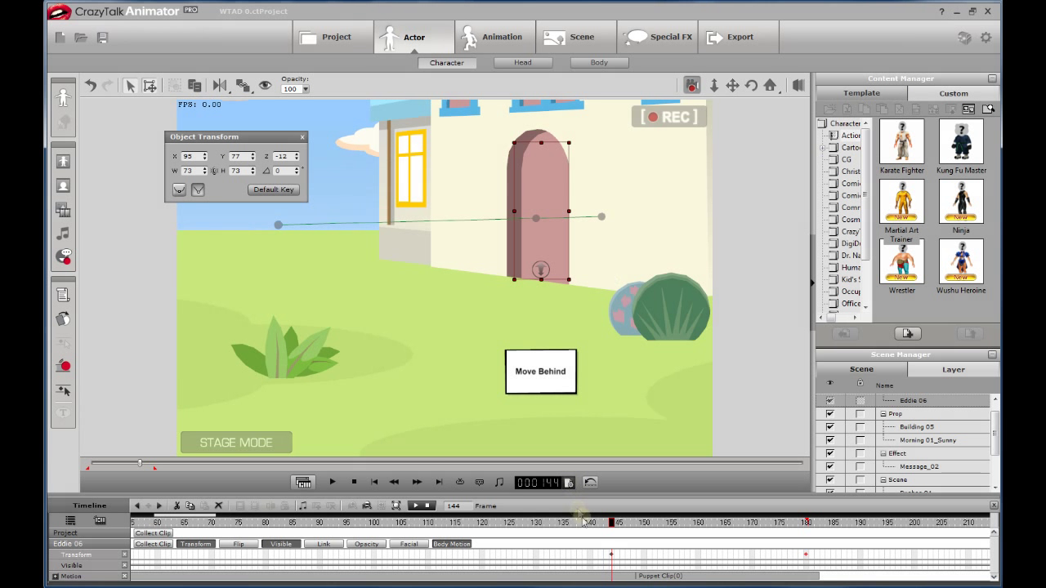
left_click_drag(612, 525, 806, 530)
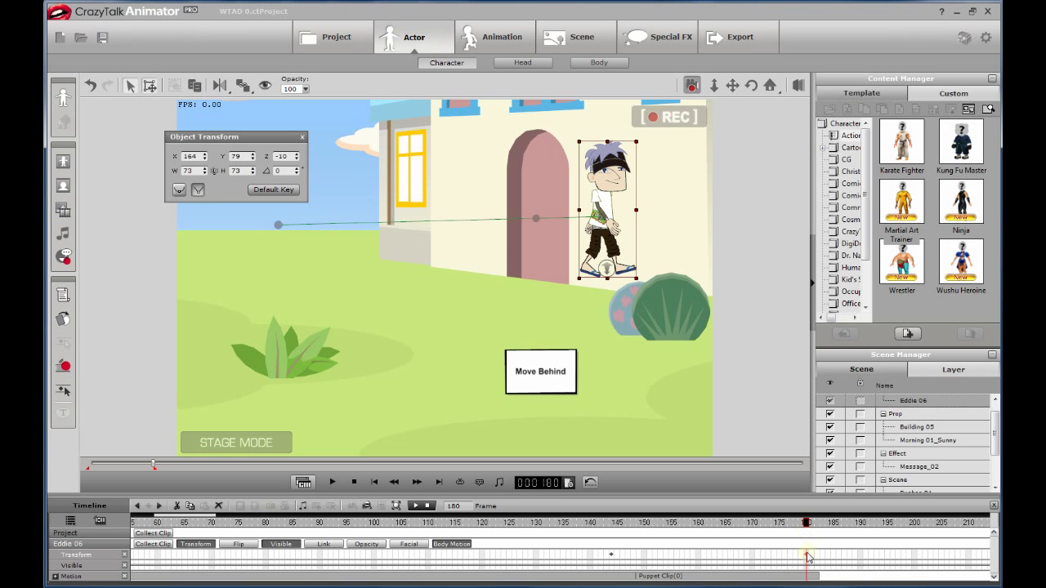
left_click(296, 159)
left_click(296, 160)
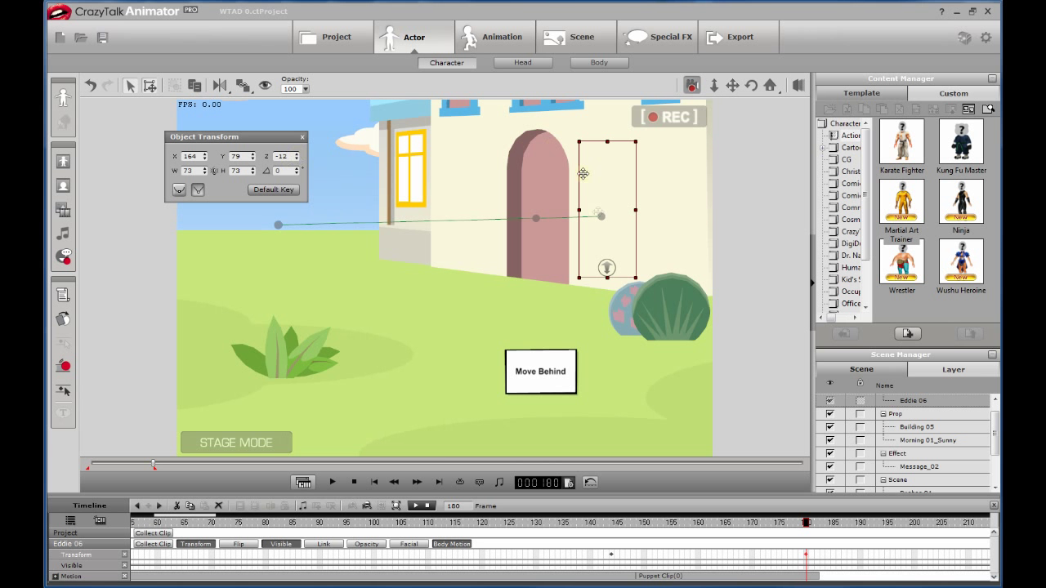
Close the Object Transform settings and play the animation from the first frame.
left_click(374, 482)
left_click(303, 137)
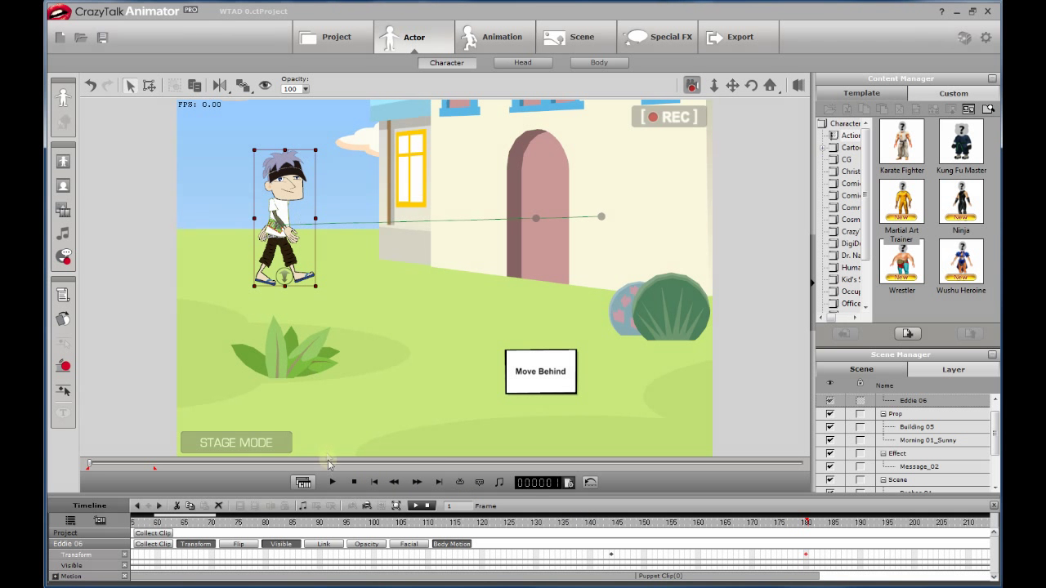
left_click(332, 482)
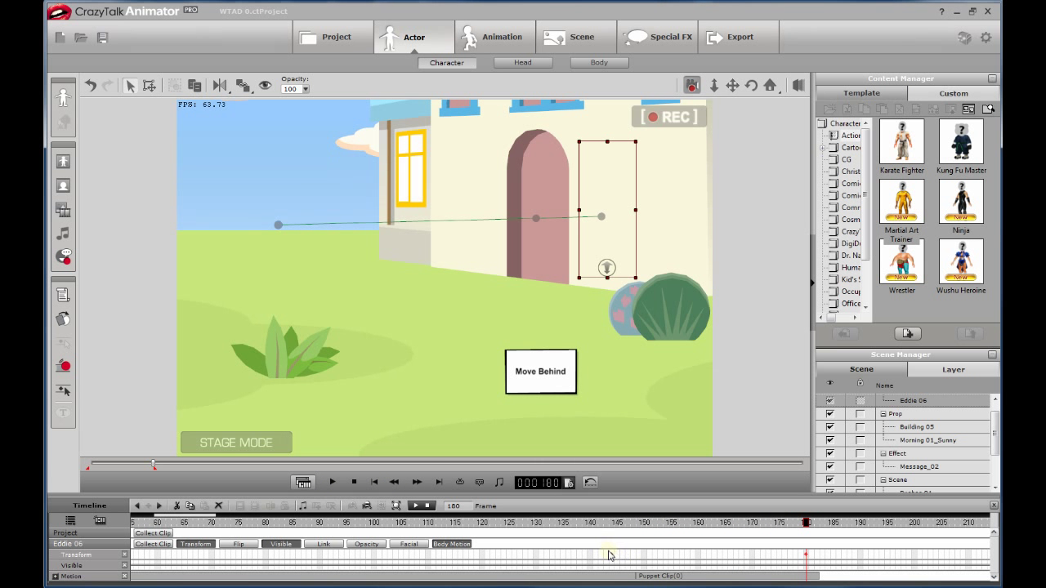
Key the character's Z position at -10 on frame 143 and play the animation from the start.
left_click(609, 556)
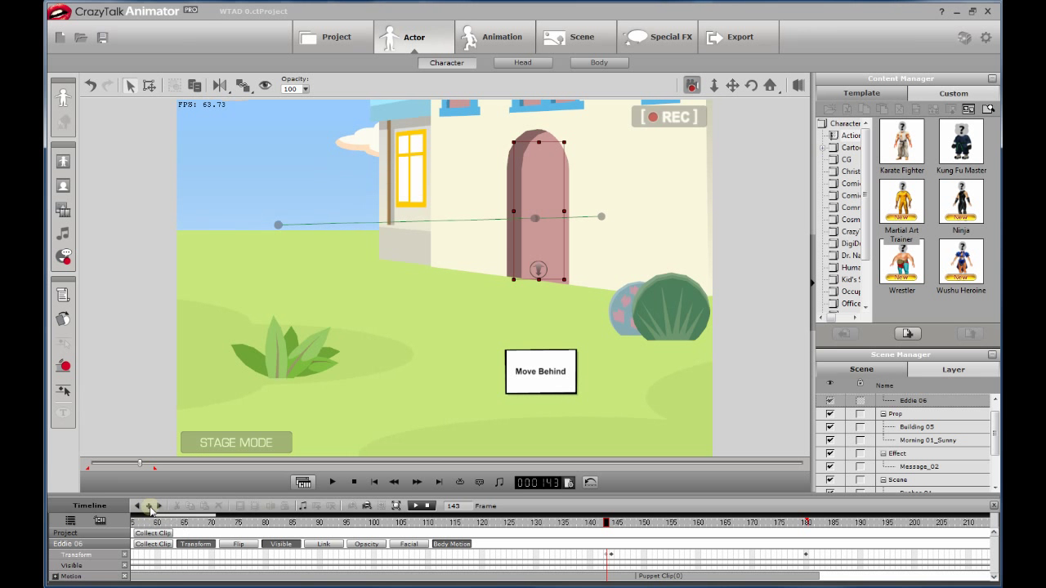
left_click(149, 85)
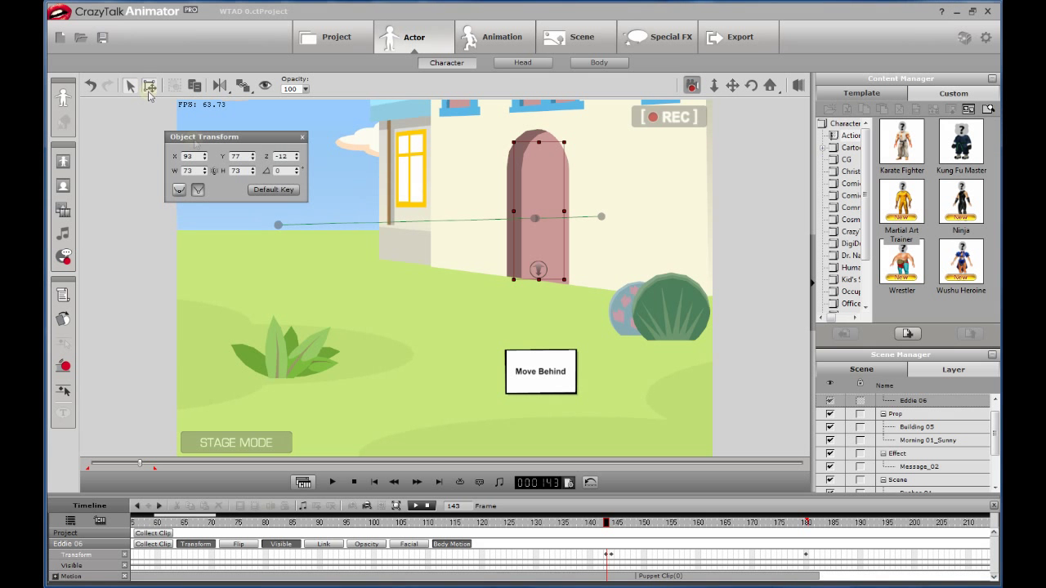
left_click(298, 155)
left_click(297, 154)
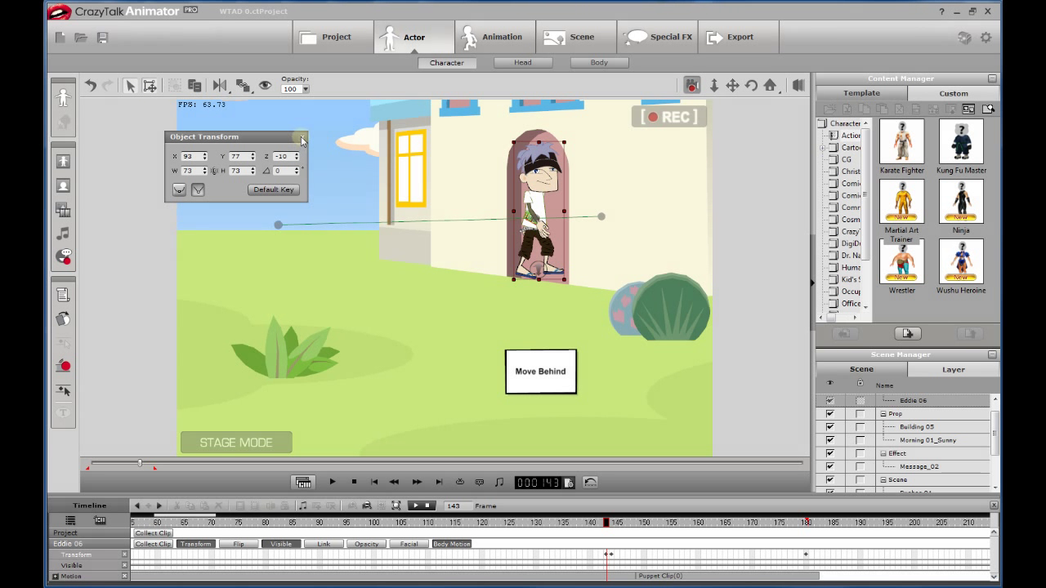
left_click(302, 136)
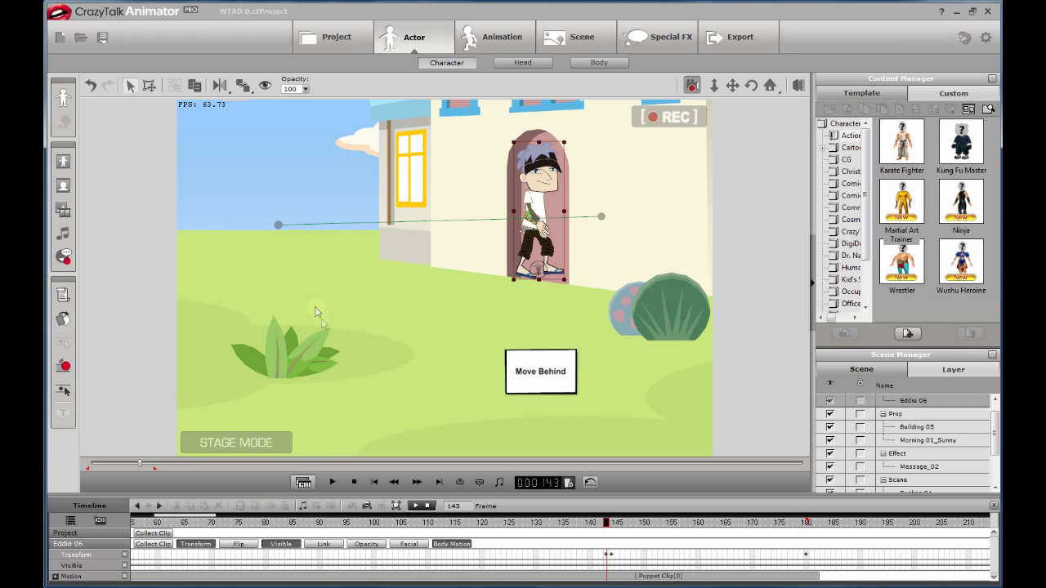
left_click(374, 482)
left_click(333, 482)
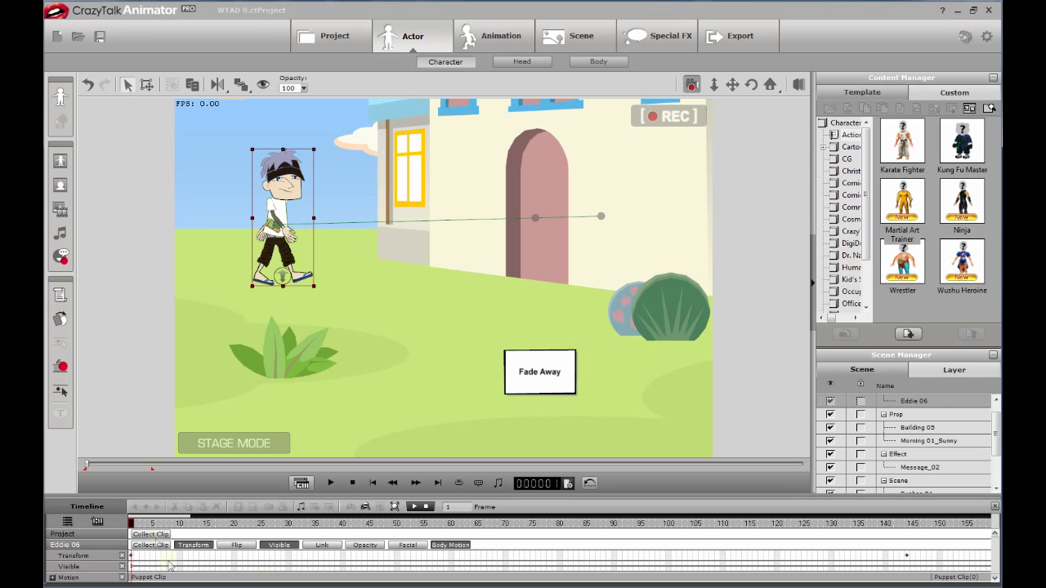
Show the character's Opacity track and set his opacity to 0 at frame 144.
left_click_drag(130, 523, 906, 524)
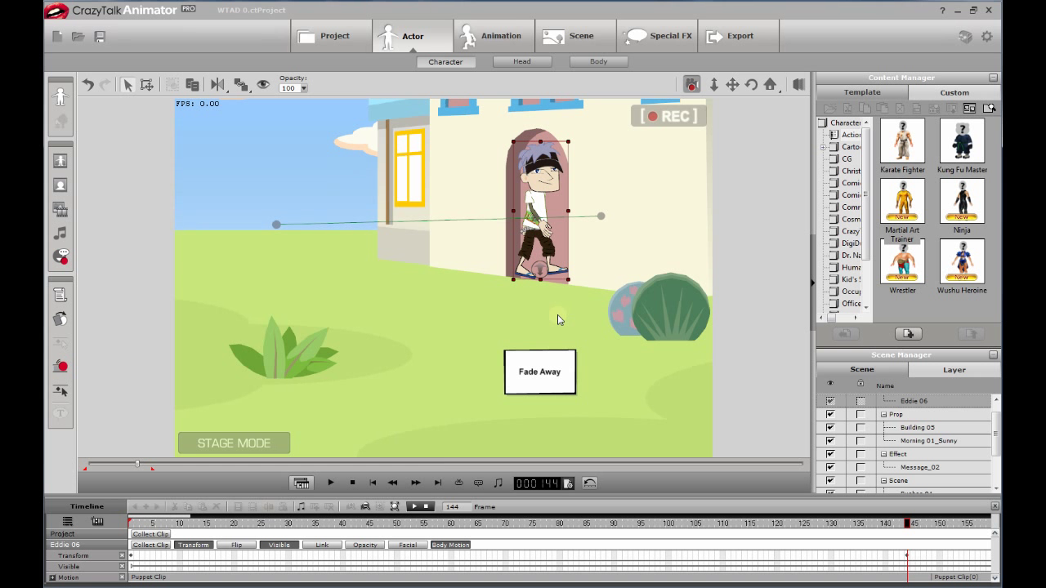
left_click(363, 545)
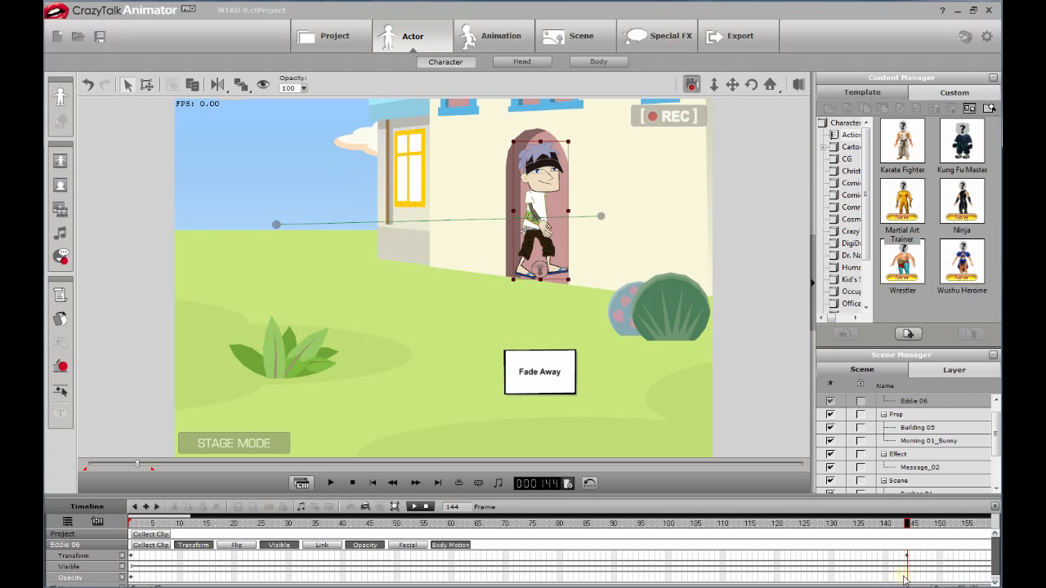
left_click(303, 89)
left_click_drag(324, 99, 275, 103)
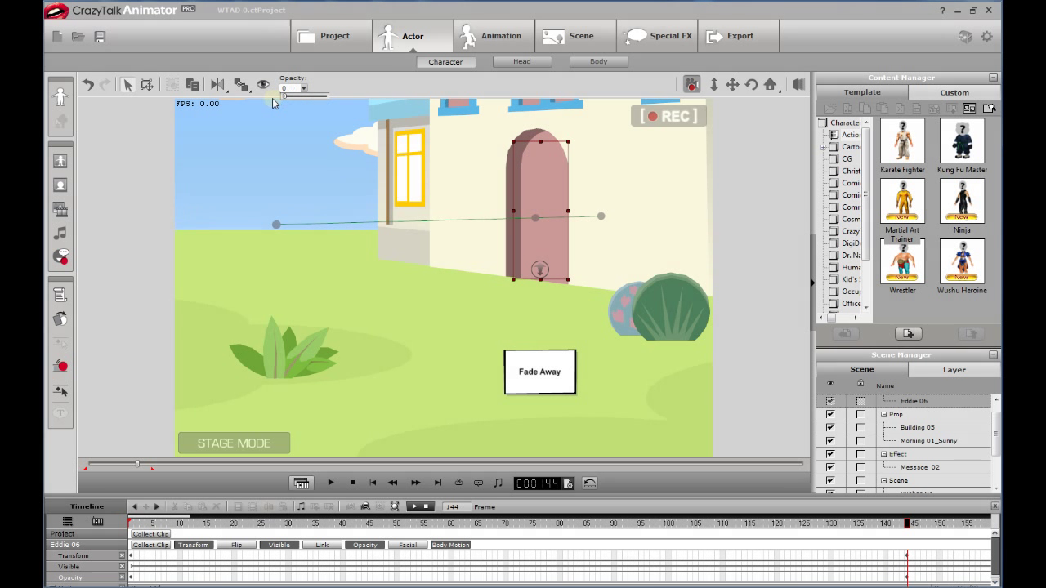
Set the character's opacity to 100 at frame 135 so the fade starts there.
left_click(859, 578)
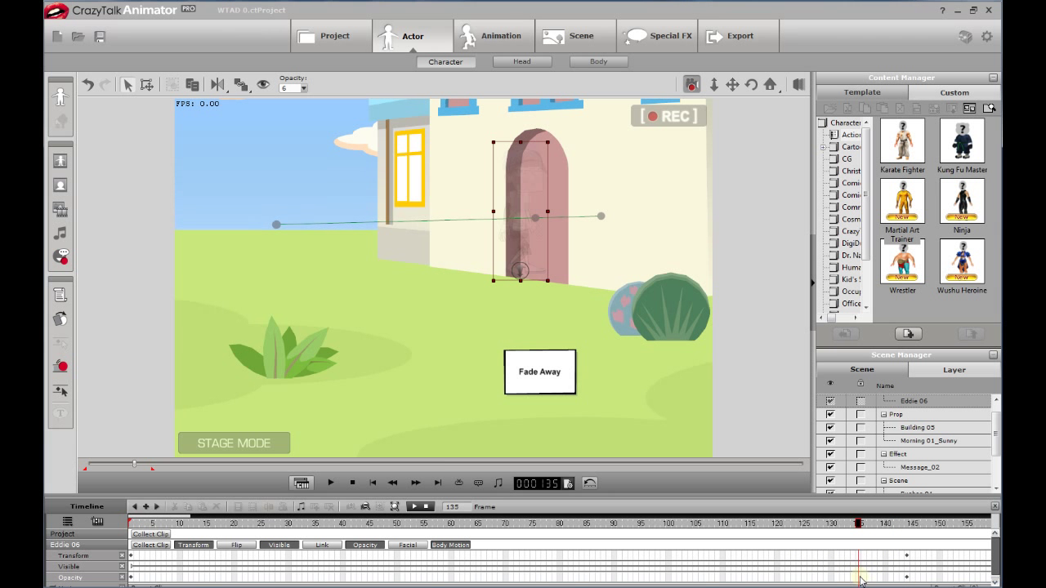
left_click(302, 88)
left_click_drag(291, 97, 333, 97)
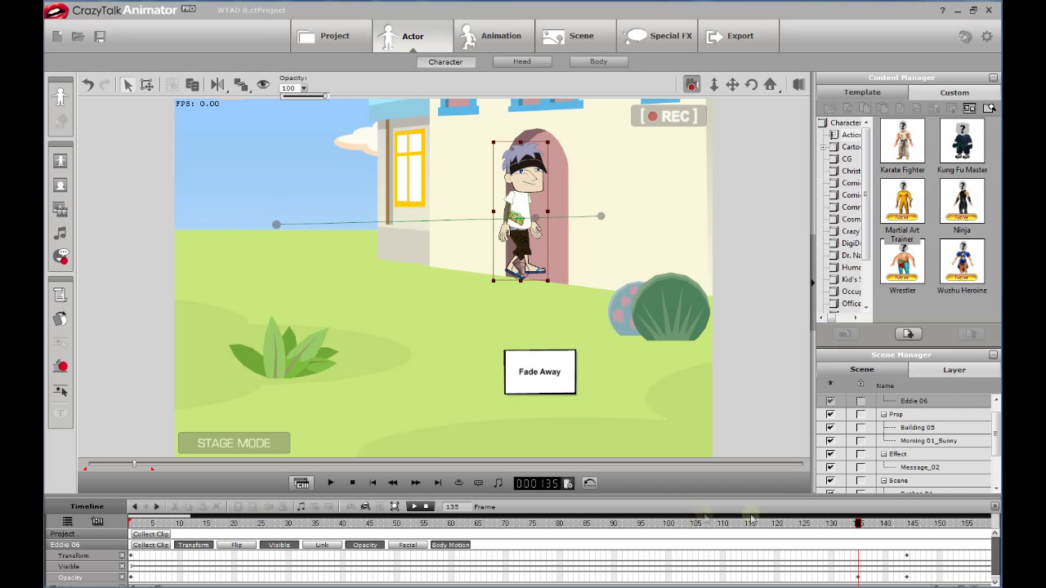
Play the animation from the first frame and scrub through the fade around frame 139 at the doorway.
left_click_drag(858, 524, 123, 559)
left_click(374, 483)
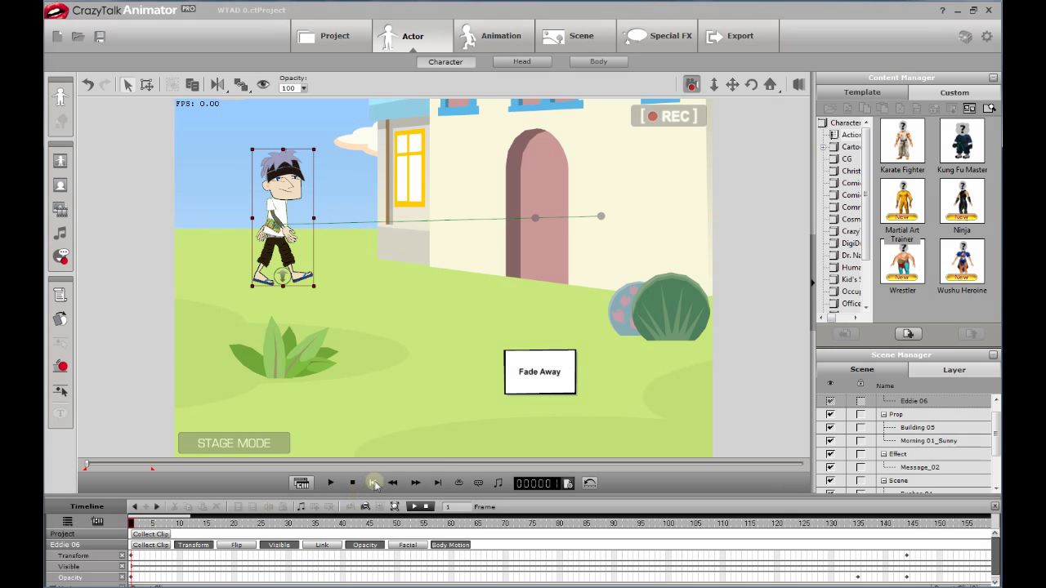
left_click(331, 484)
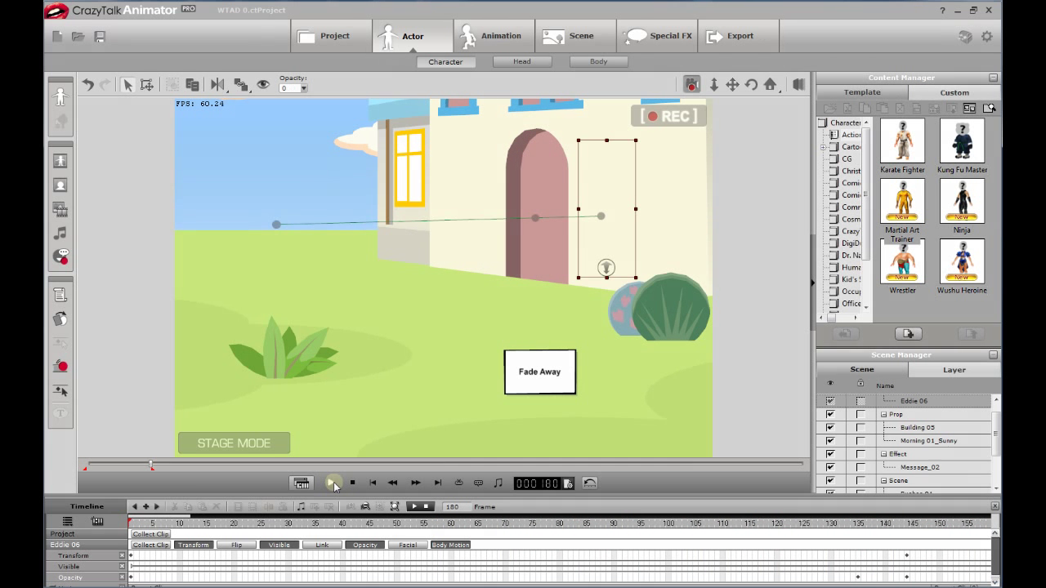
left_click(372, 483)
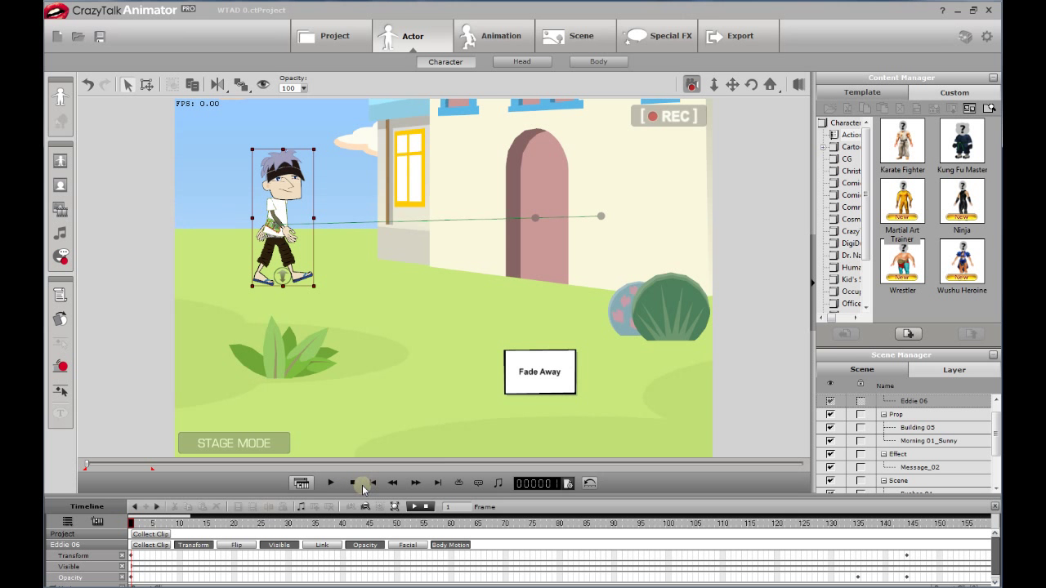
left_click_drag(130, 523, 879, 560)
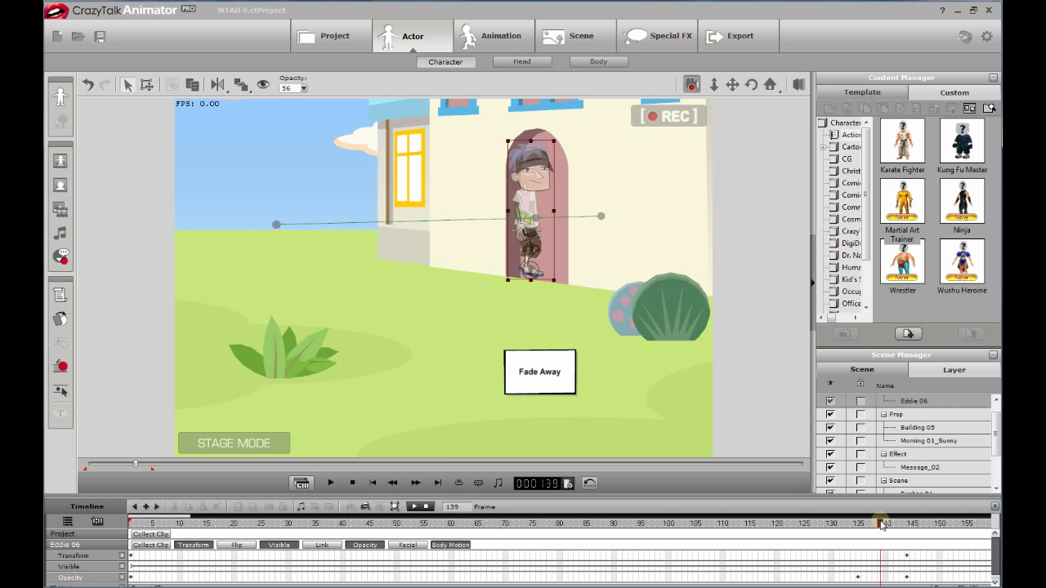
left_click_drag(882, 526, 914, 549)
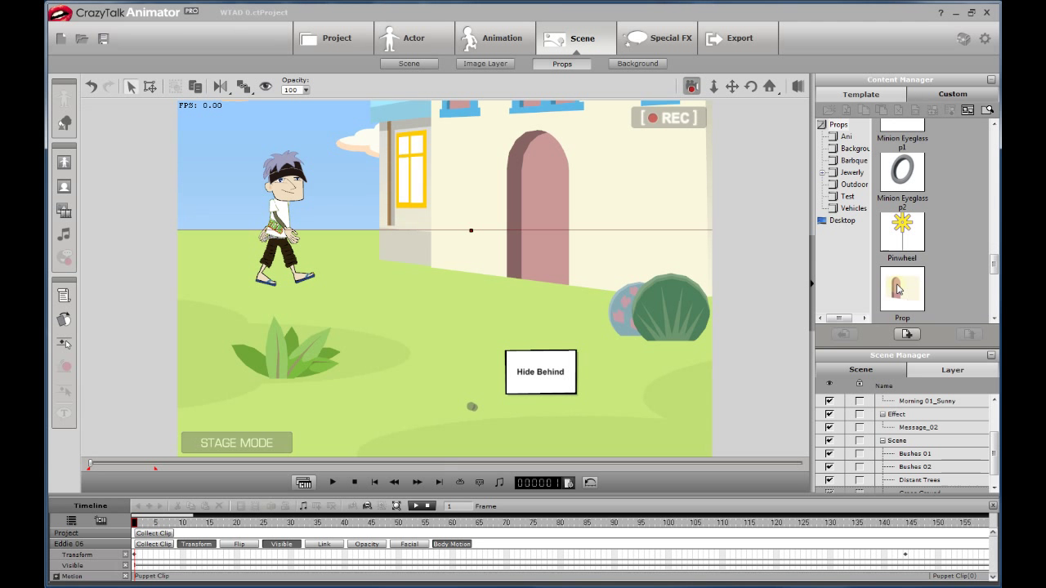
Add the custom door wall prop to the stage and open its image in the Composer's Mask Editor.
left_click_drag(904, 289, 455, 299)
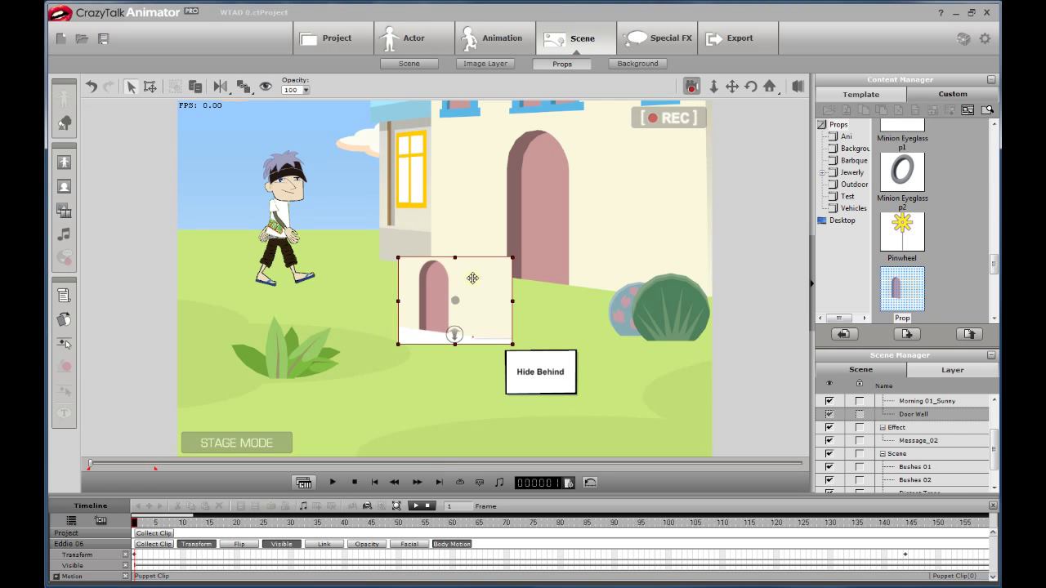
left_click(64, 125)
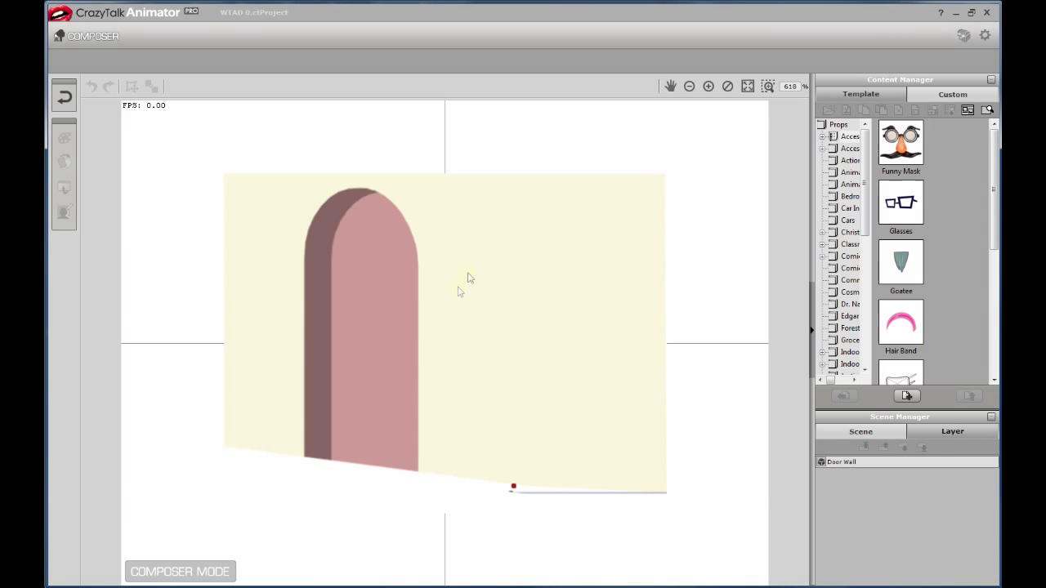
left_click(474, 256)
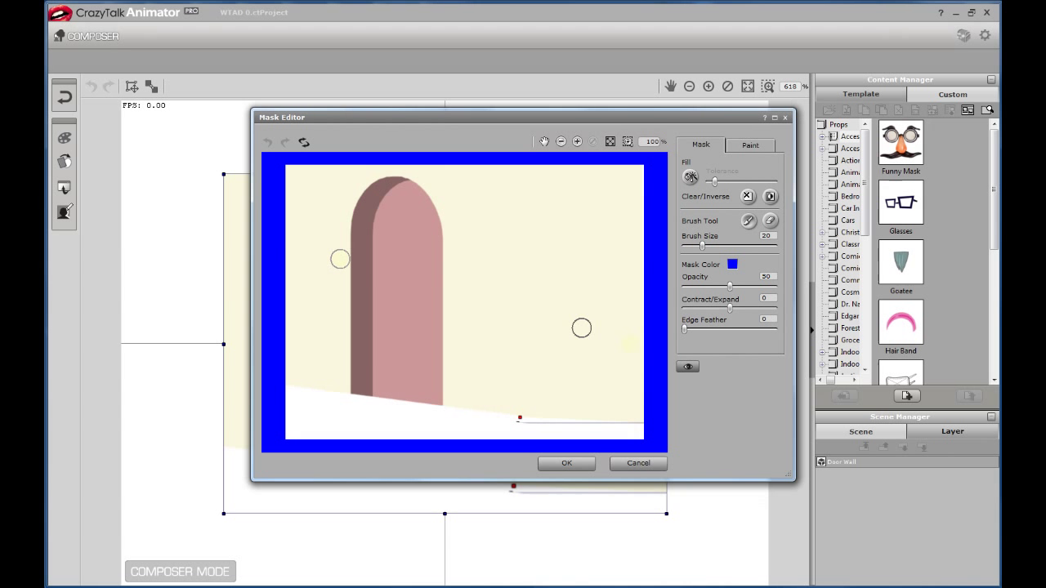
Paint the mask over the wall left of the doorway, the ground strip and the doorway itself, leaving the wall beyond its right edge unmasked.
mouse_move(366, 167)
left_mouse_down()
mouse_move(357, 444)
mouse_move(321, 431)
mouse_move(278, 436)
mouse_move(281, 203)
mouse_move(292, 166)
mouse_move(353, 169)
mouse_move(343, 428)
mouse_move(292, 421)
mouse_move(297, 178)
mouse_move(340, 196)
mouse_move(338, 418)
mouse_move(300, 399)
mouse_move(298, 194)
mouse_move(320, 200)
mouse_move(324, 214)
mouse_move(324, 325)
mouse_move(323, 399)
mouse_move(310, 386)
mouse_move(304, 196)
left_mouse_up()
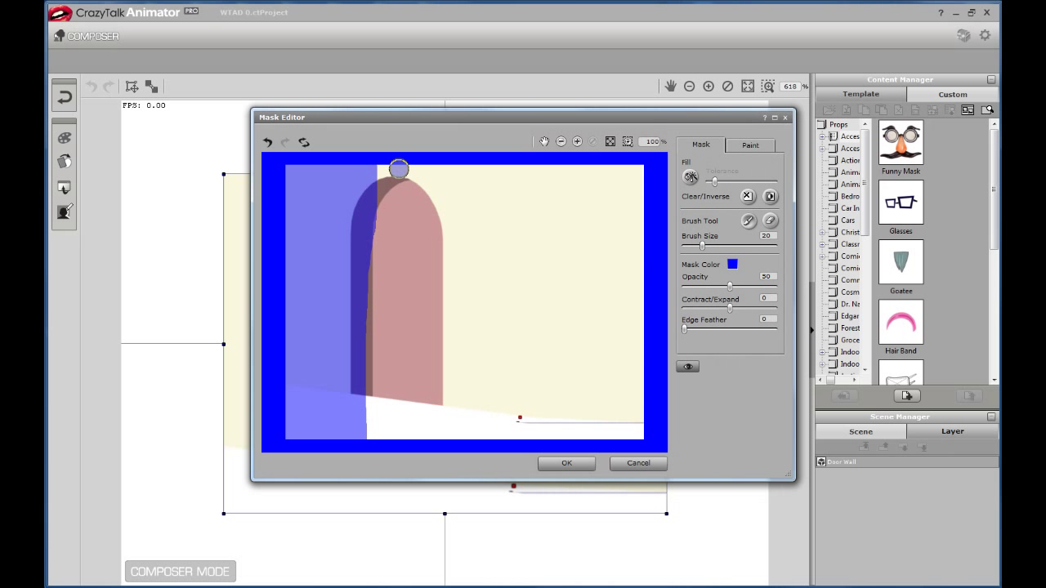
mouse_move(398, 181)
left_mouse_down()
mouse_move(370, 433)
mouse_move(649, 433)
mouse_move(563, 425)
mouse_move(542, 426)
mouse_move(638, 436)
mouse_move(381, 418)
left_mouse_up()
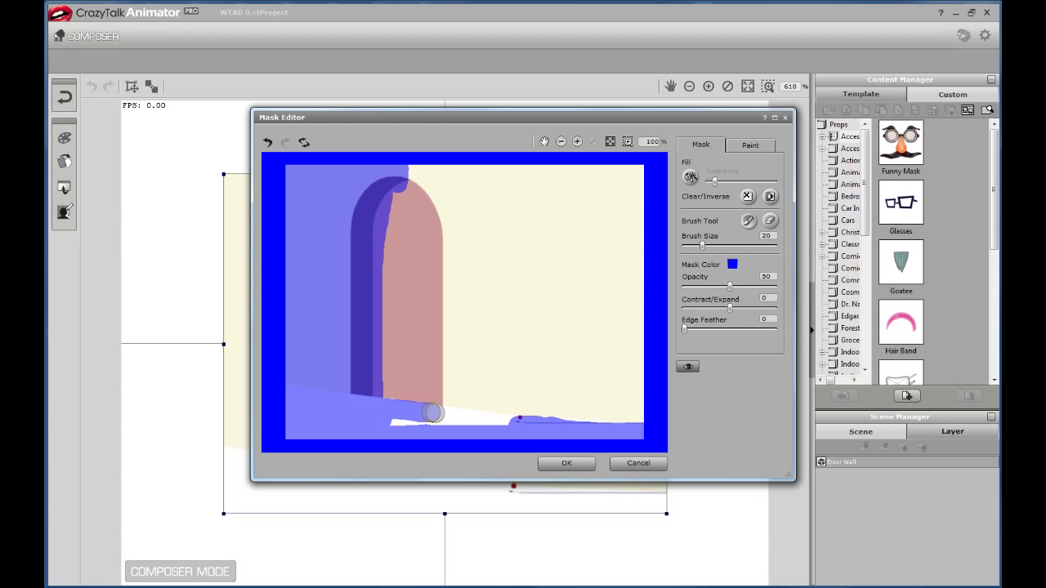
left_click_drag(470, 418, 495, 423)
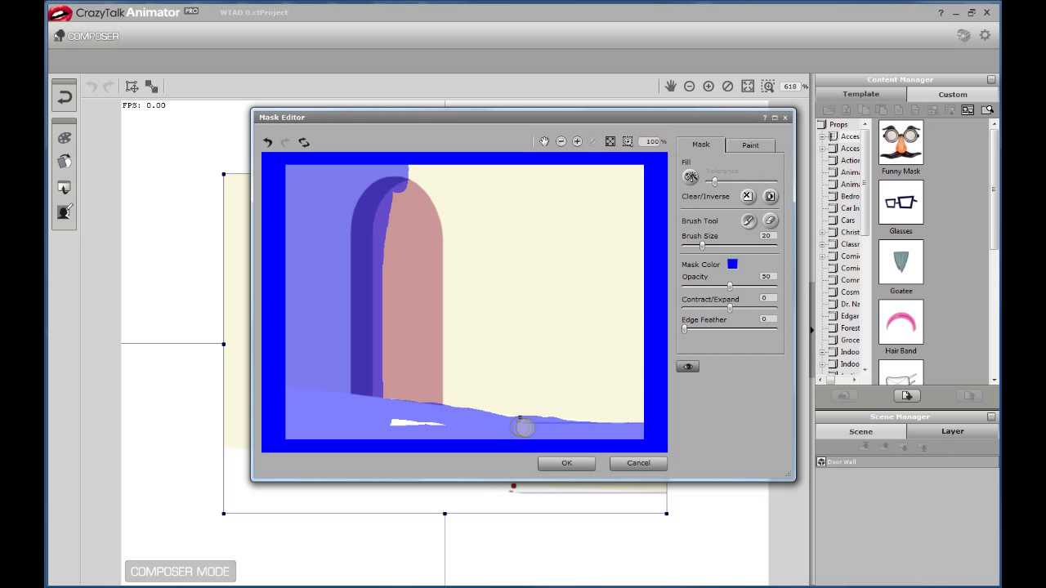
left_click_drag(508, 423, 369, 425)
mouse_move(393, 169)
left_mouse_down()
mouse_move(384, 394)
mouse_move(417, 403)
left_mouse_up()
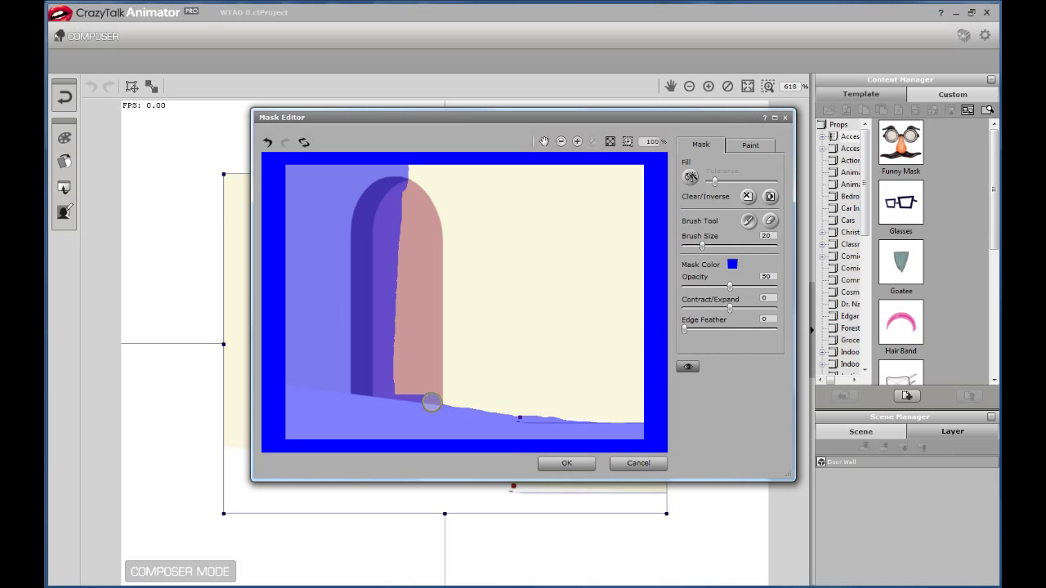
mouse_move(433, 379)
left_mouse_down()
mouse_move(433, 235)
mouse_move(420, 200)
mouse_move(404, 217)
mouse_move(404, 398)
mouse_move(417, 317)
mouse_move(411, 205)
mouse_move(408, 378)
mouse_move(395, 341)
left_mouse_up()
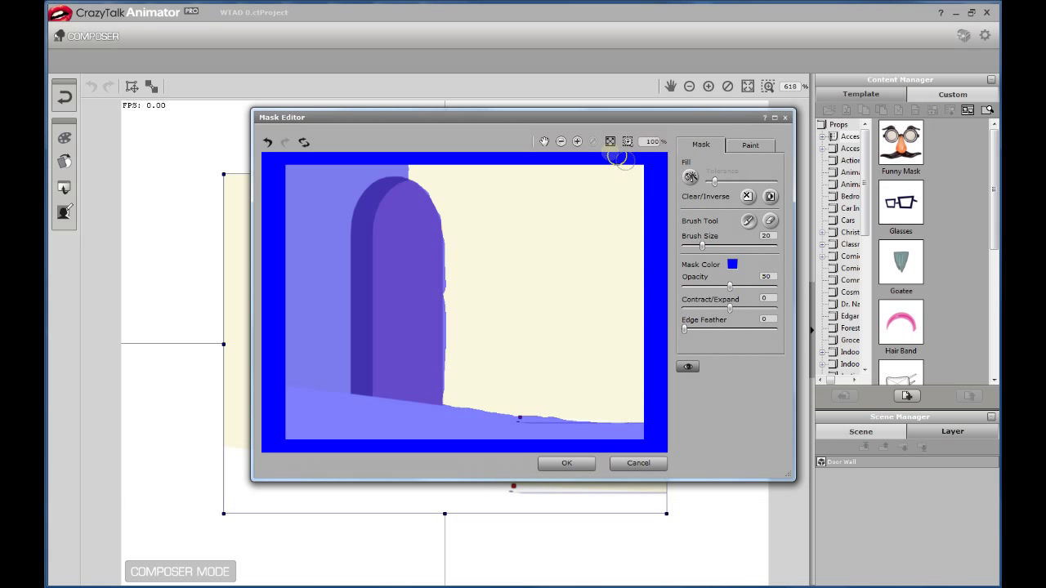
Erase the excess mask spilling past the doorway's straight right edge at 300% zoom.
left_click(578, 142)
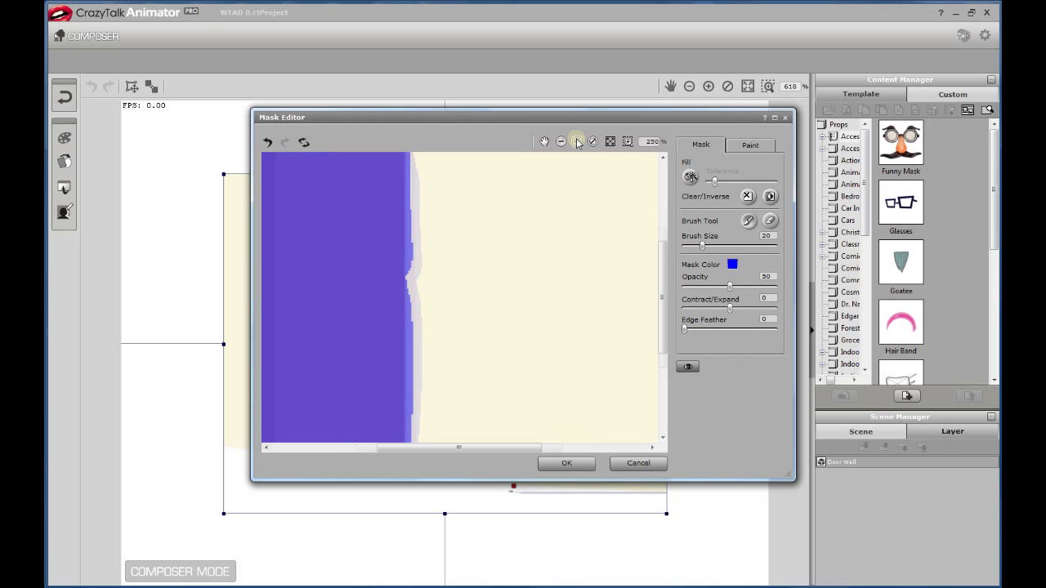
left_click(578, 142)
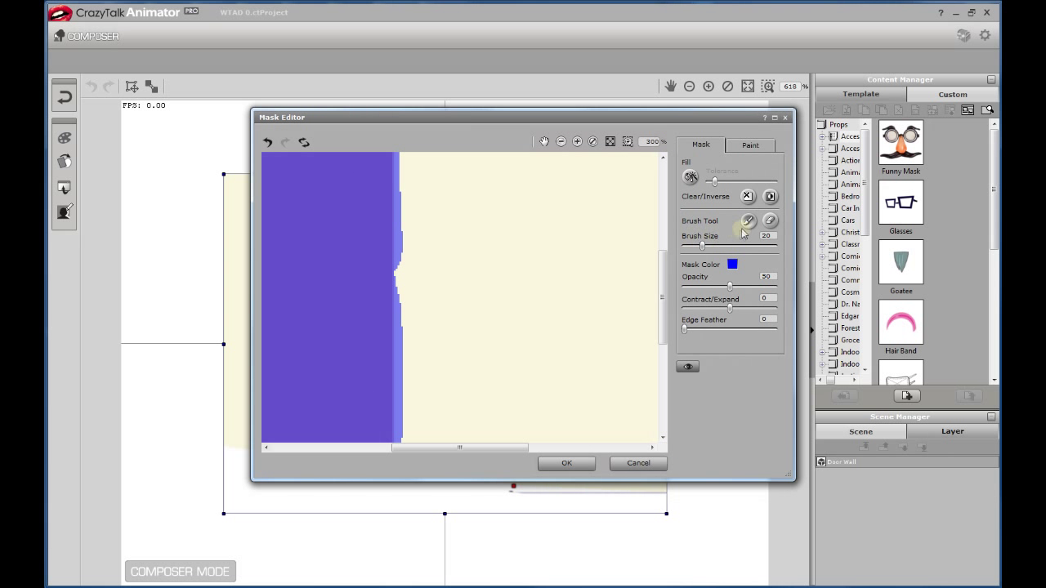
left_click_drag(429, 210, 428, 224)
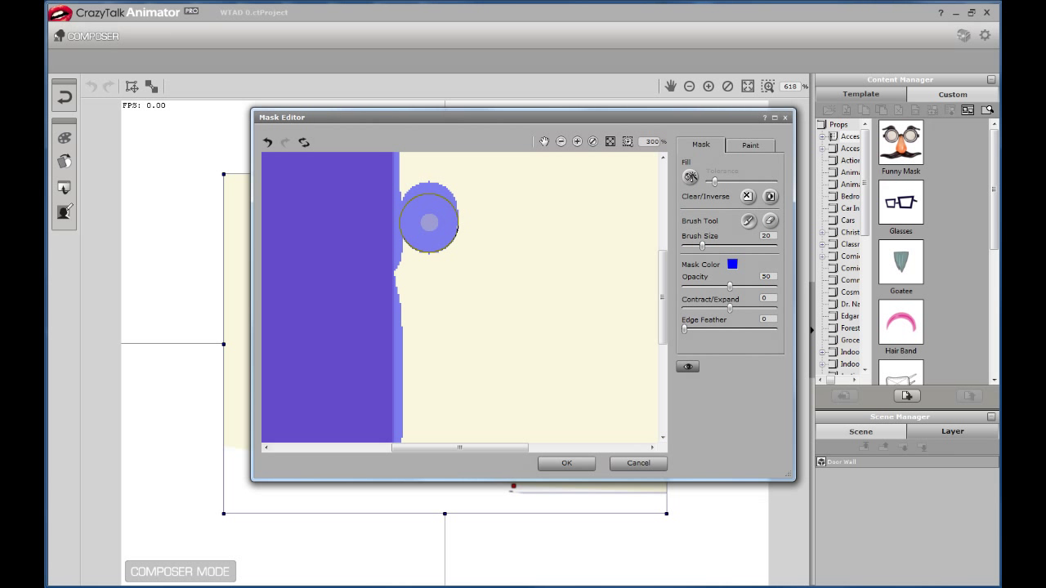
left_click(769, 221)
mouse_move(490, 204)
left_mouse_down()
mouse_move(456, 199)
mouse_move(447, 243)
mouse_move(426, 201)
mouse_move(423, 393)
mouse_move(438, 349)
mouse_move(423, 289)
mouse_move(423, 198)
mouse_move(425, 286)
left_mouse_up()
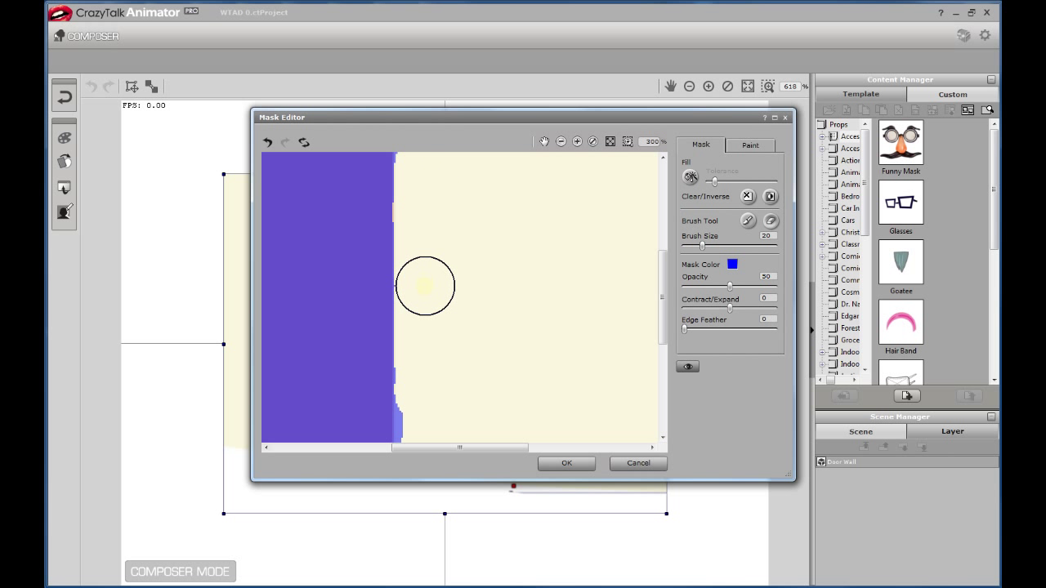
Set the brush size to 6 and clean up the mask along the doorway's right edge and arch curve.
left_click_drag(701, 246, 689, 246)
scroll(401, 325, "up", 3)
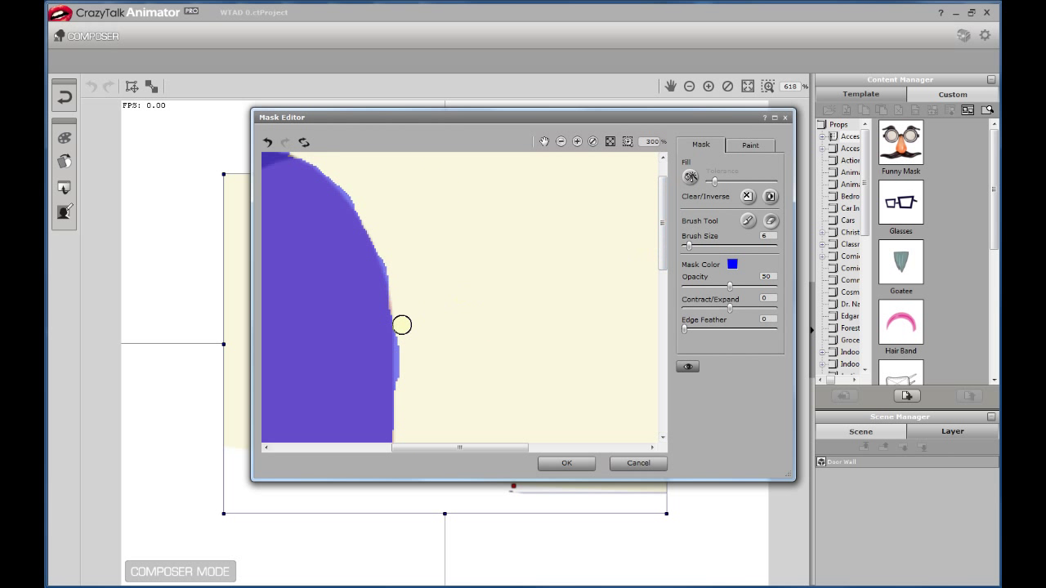
scroll(411, 220, "down", 6)
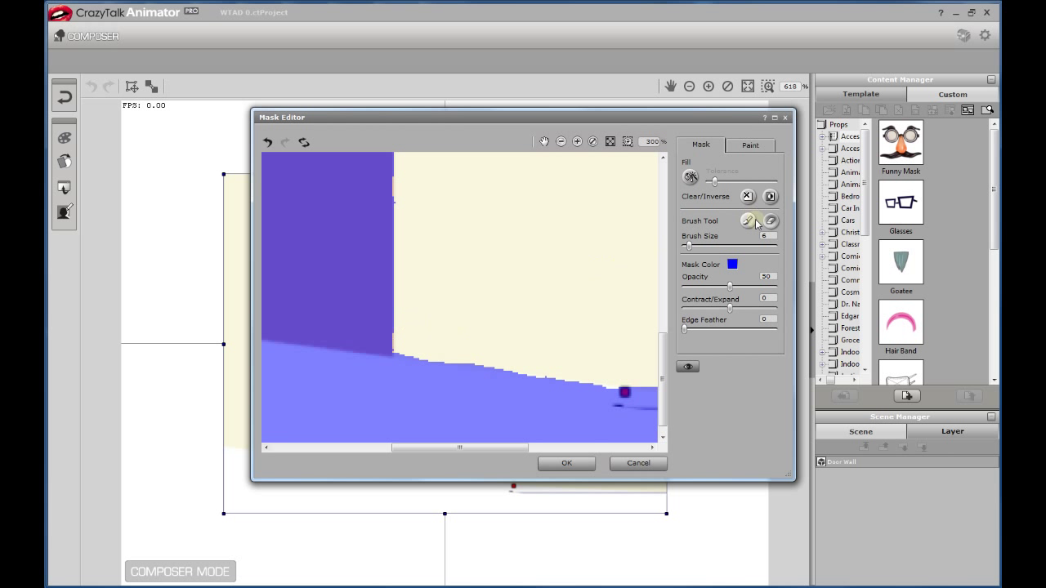
scroll(380, 327, "up", 3)
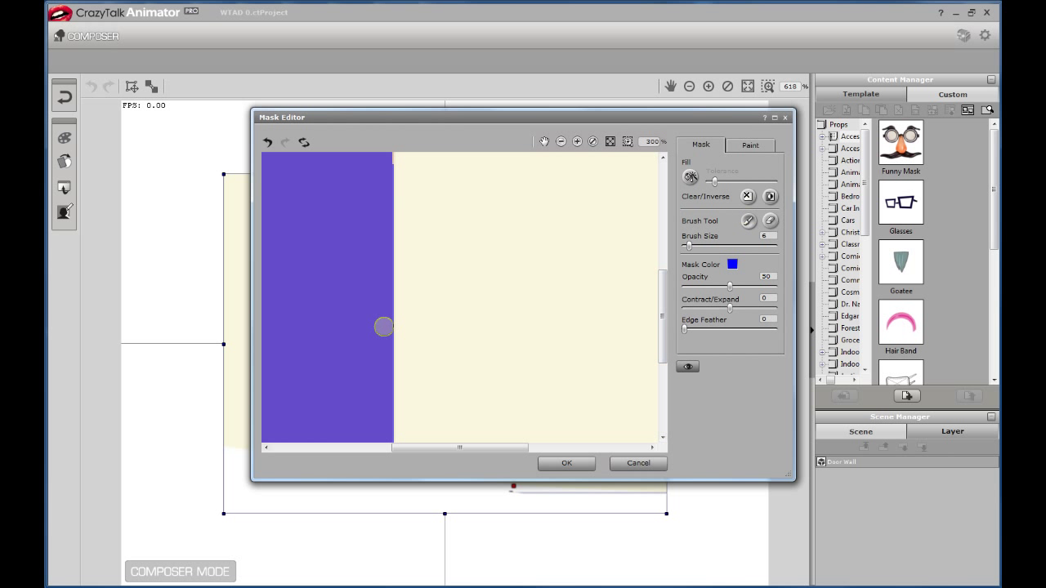
scroll(383, 320, "up", 1)
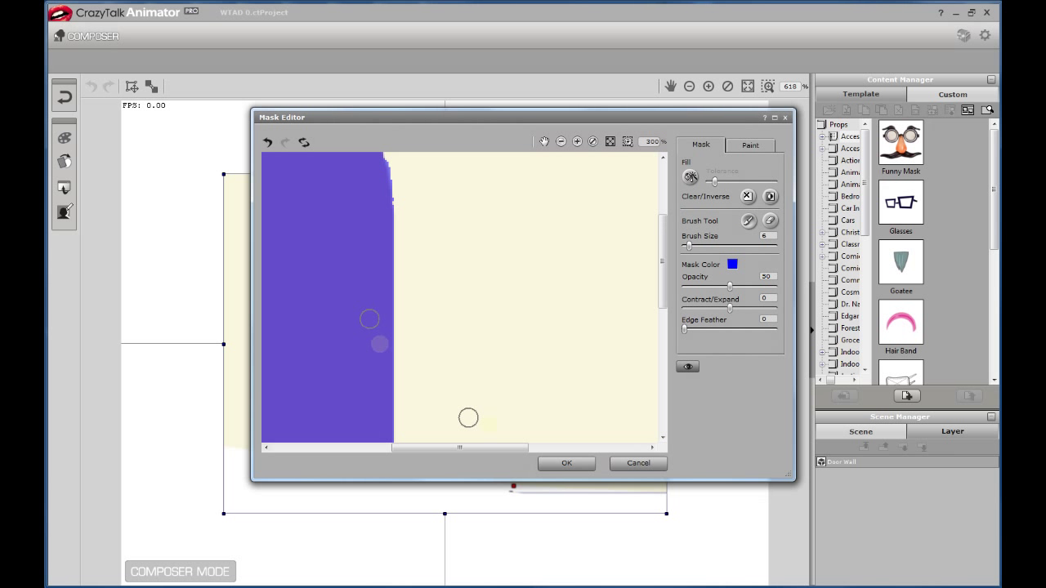
left_click_drag(657, 299, 654, 235)
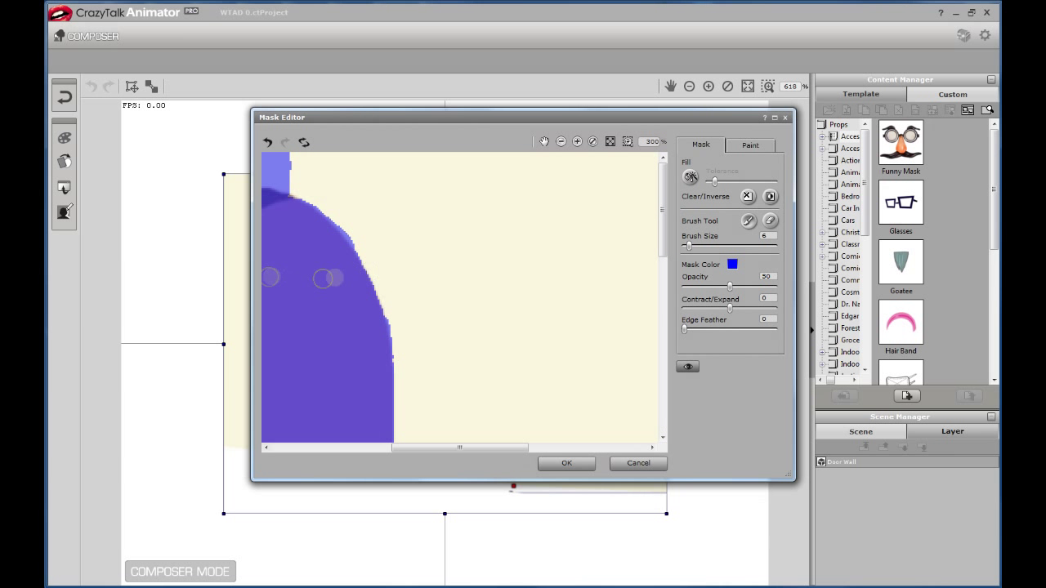
Mask the strip of wall above the arch and the far right side of the image, enlarging the brush to 23.
mouse_move(272, 199)
left_mouse_down()
mouse_move(286, 160)
mouse_move(654, 160)
mouse_move(649, 173)
mouse_move(616, 178)
mouse_move(278, 173)
mouse_move(283, 183)
mouse_move(541, 176)
mouse_move(654, 192)
mouse_move(585, 197)
mouse_move(409, 174)
left_mouse_up()
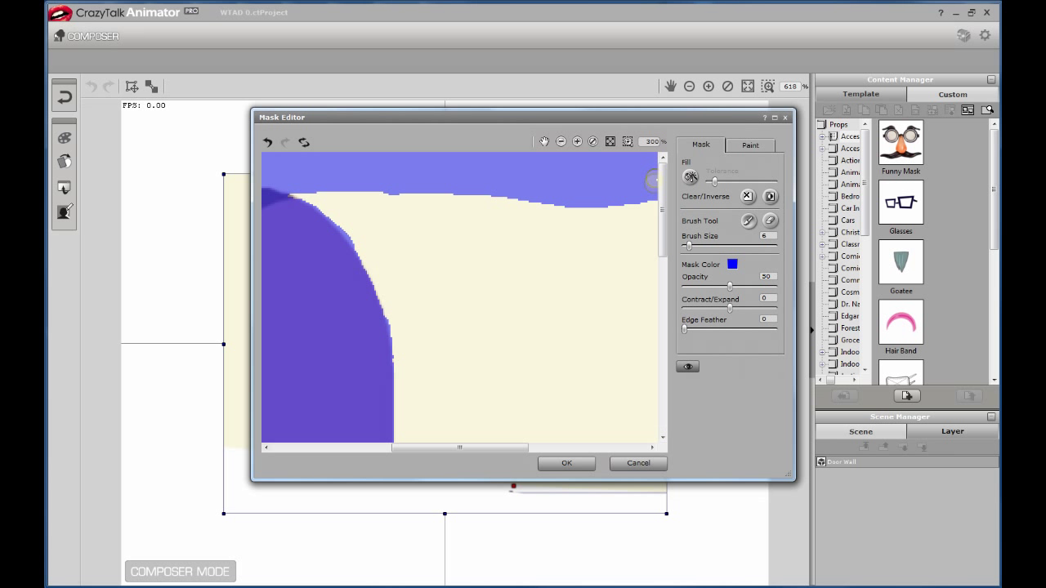
left_click(562, 143)
left_click(561, 142)
left_click(561, 142)
left_click(561, 142)
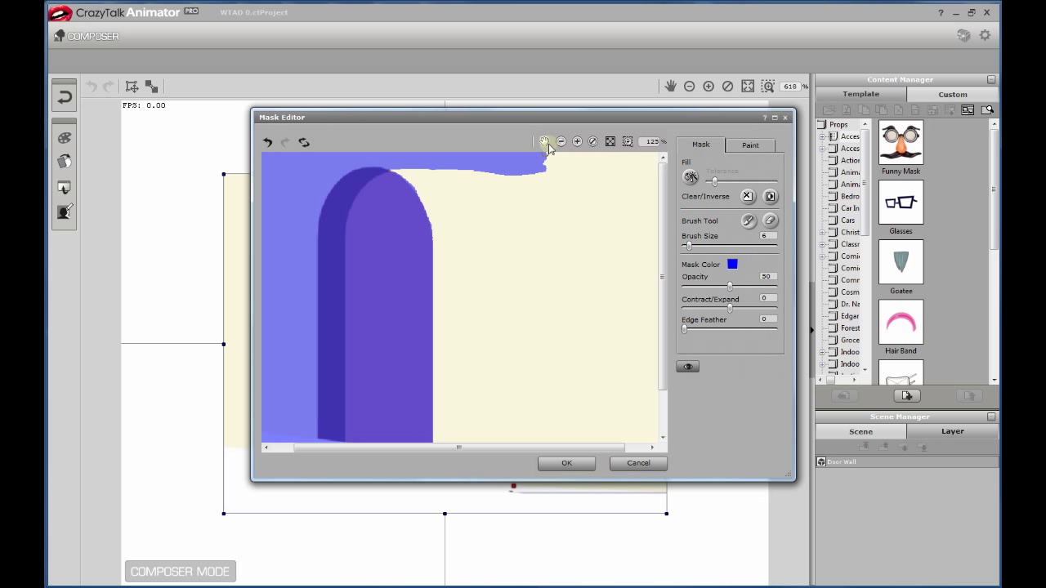
left_click(561, 142)
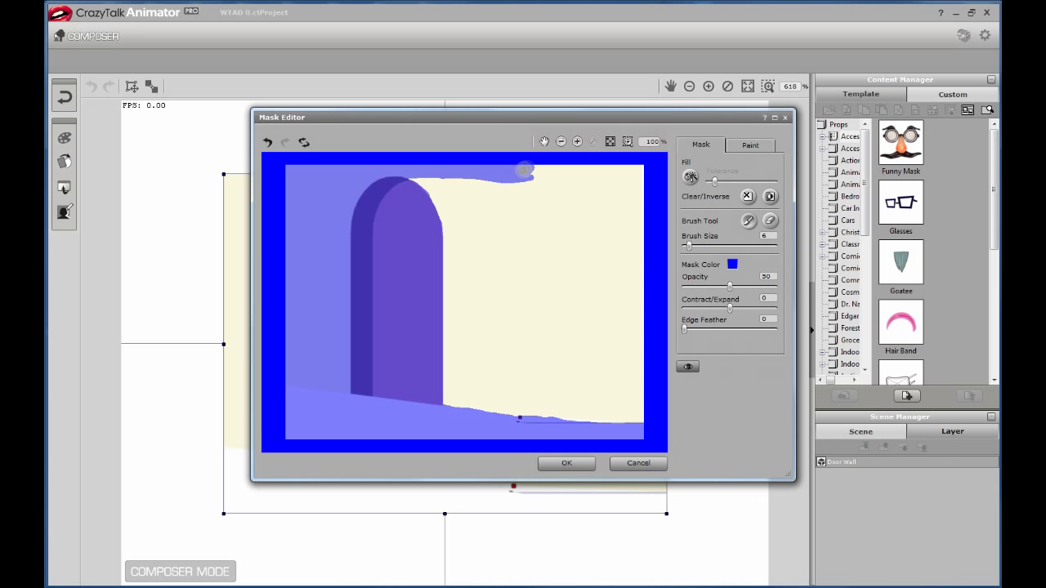
left_click_drag(689, 249, 698, 248)
left_click_drag(529, 170, 656, 175)
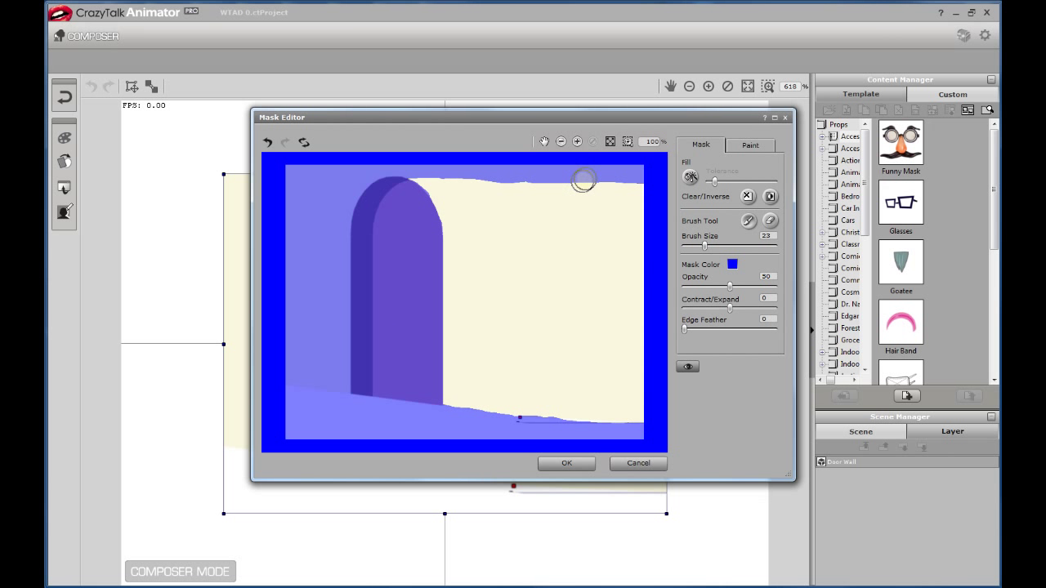
mouse_move(586, 176)
left_mouse_down()
mouse_move(585, 426)
mouse_move(629, 421)
mouse_move(626, 193)
mouse_move(643, 205)
mouse_move(611, 184)
mouse_move(599, 415)
mouse_move(619, 400)
mouse_move(608, 325)
mouse_move(618, 401)
mouse_move(630, 379)
mouse_move(628, 397)
mouse_move(641, 397)
left_mouse_up()
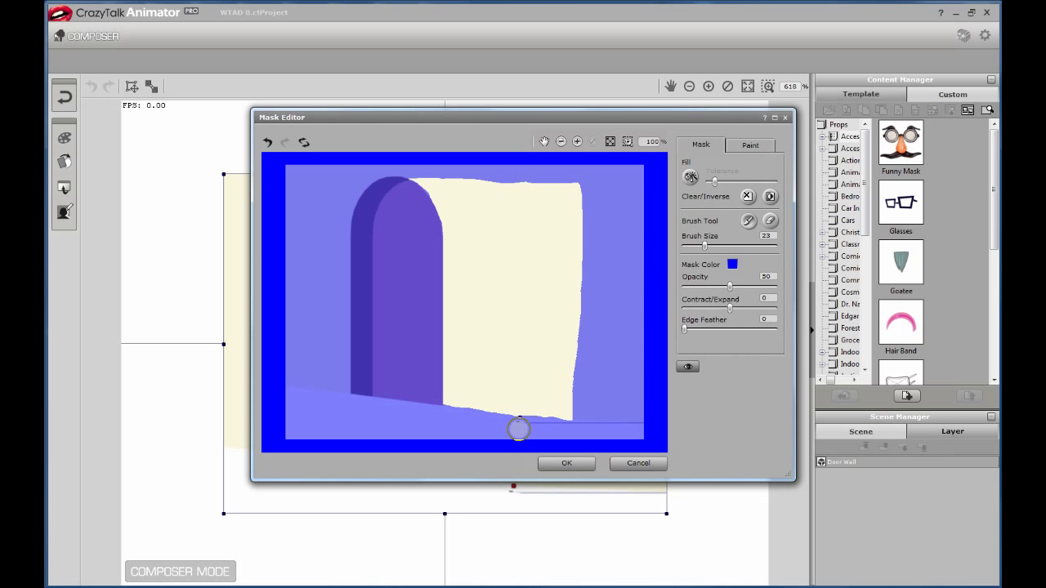
Accept the mask and return to the stage, updating the door wall prop there.
left_click(564, 462)
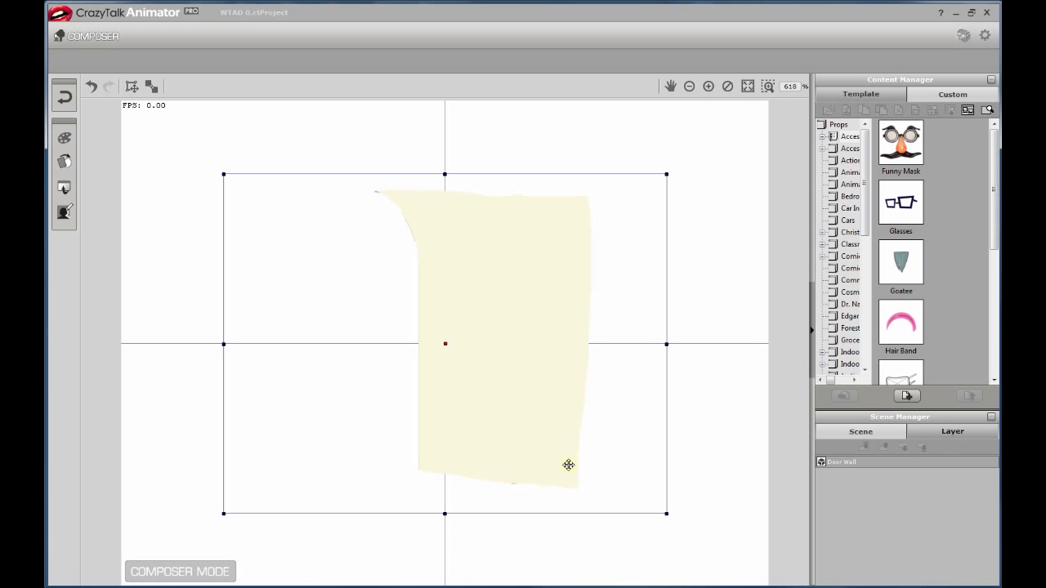
left_click(65, 98)
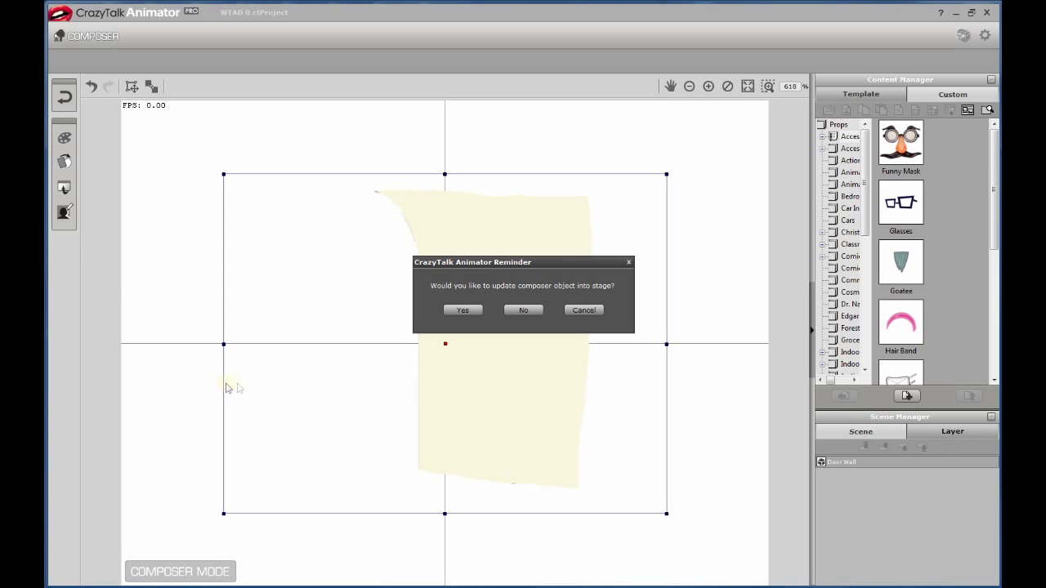
left_click(460, 311)
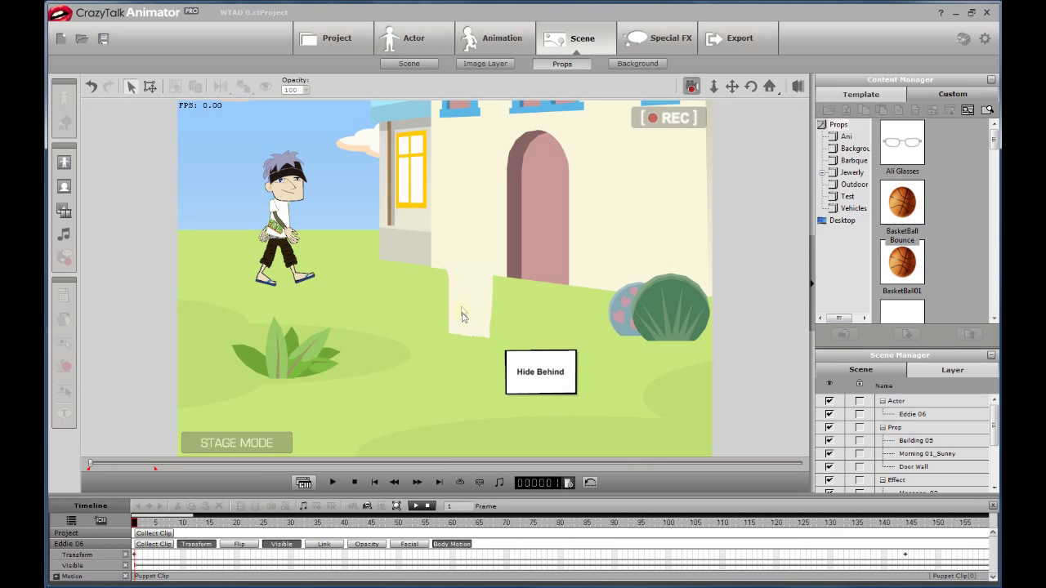
Check the Z depths of the building and the character, and set the Door Wall prop's Z to -9.
left_click(462, 307)
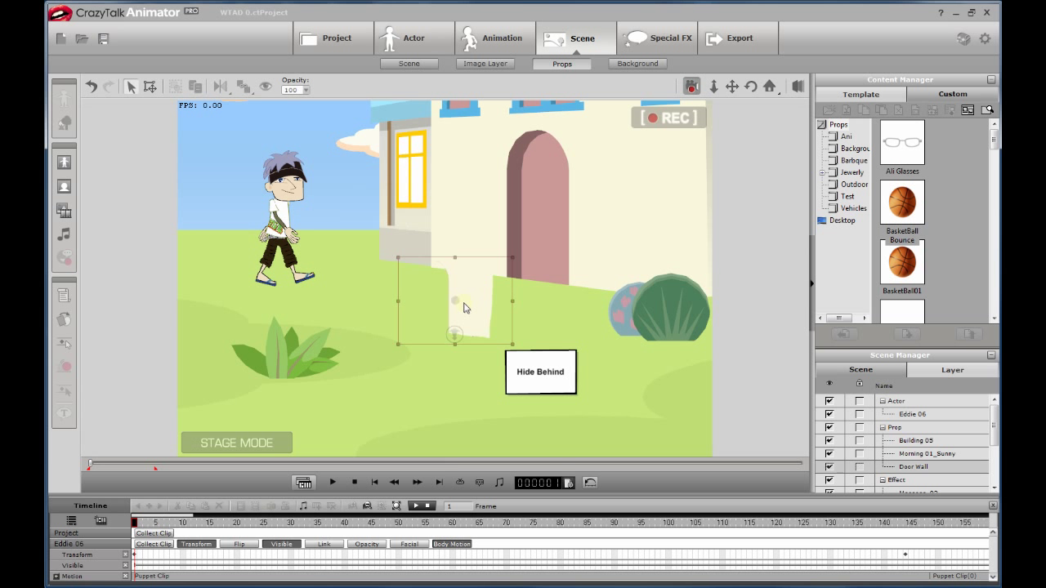
left_click_drag(466, 303, 460, 323)
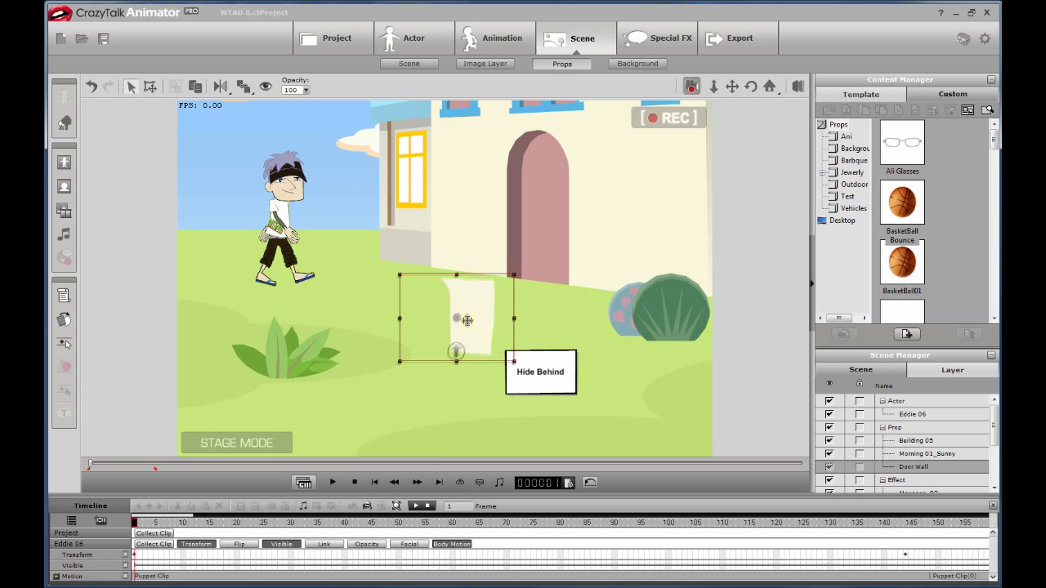
left_click(477, 222)
left_click(626, 200)
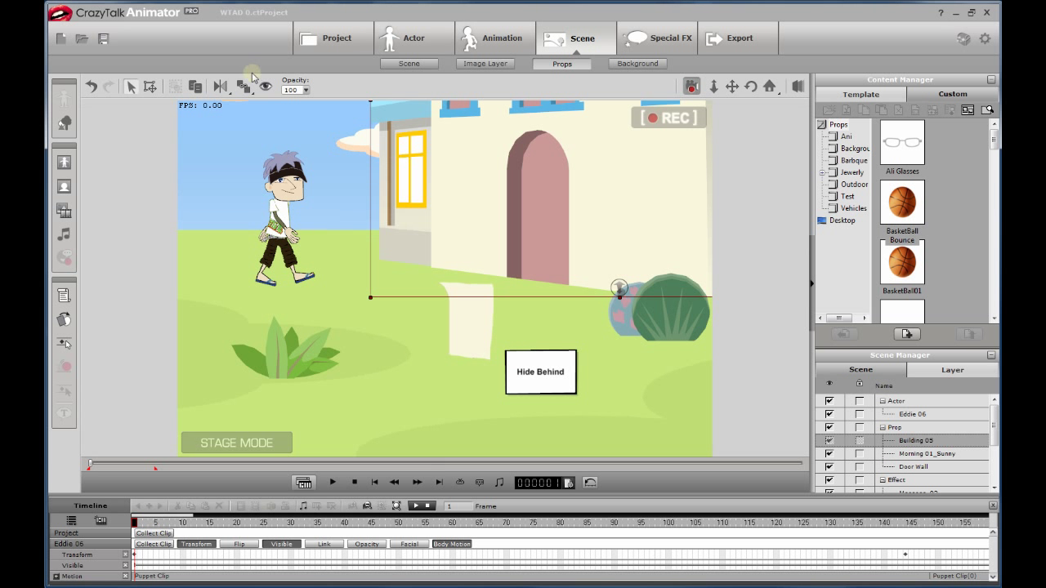
left_click(152, 88)
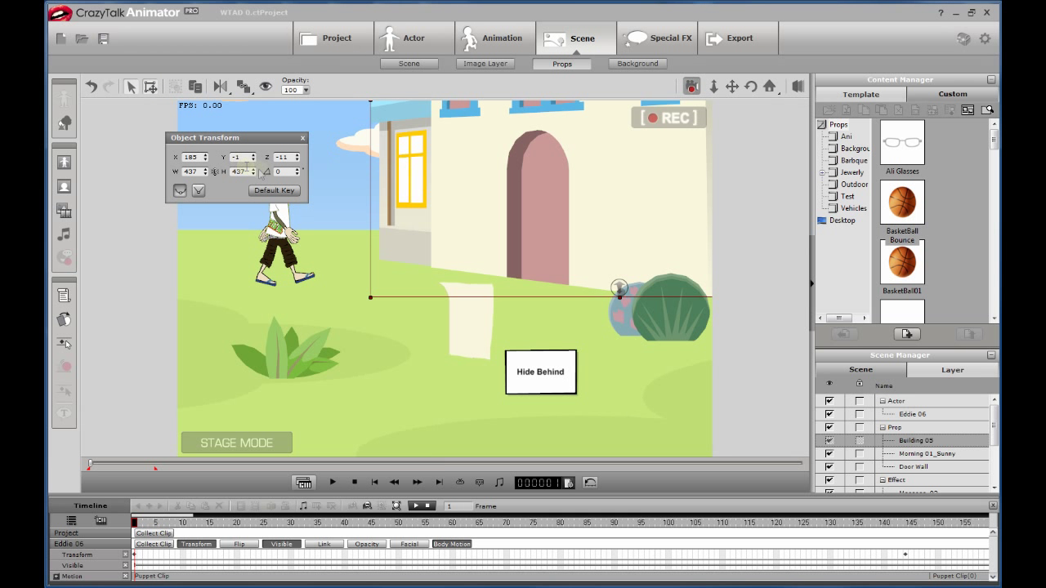
left_click(272, 236)
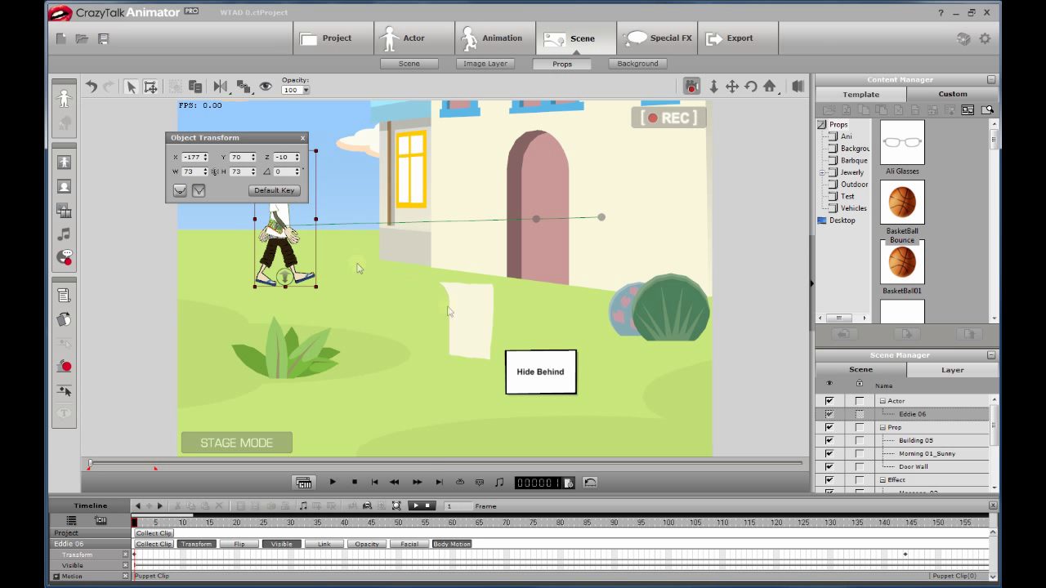
left_click(481, 325)
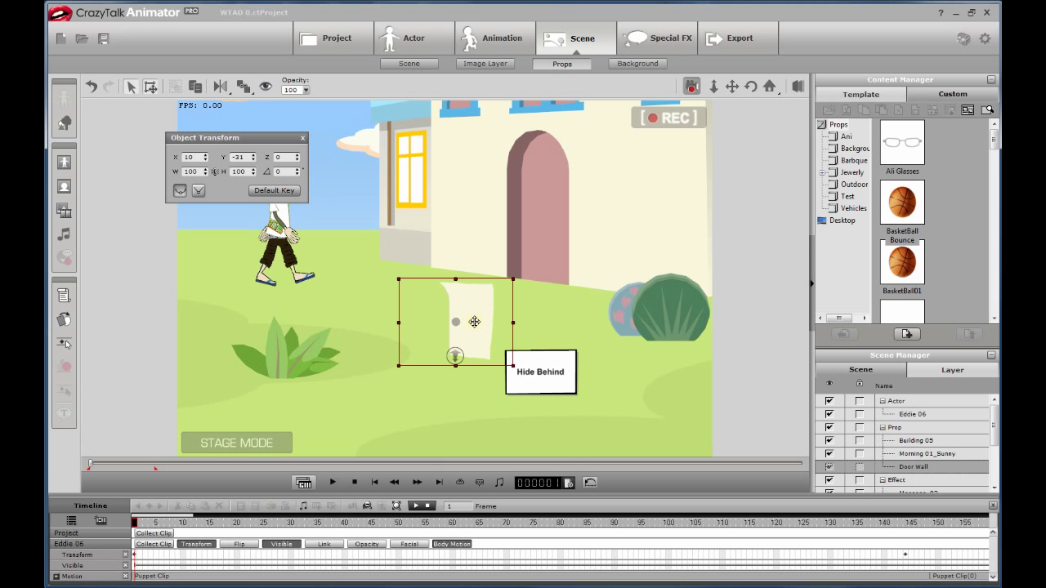
left_click(298, 161)
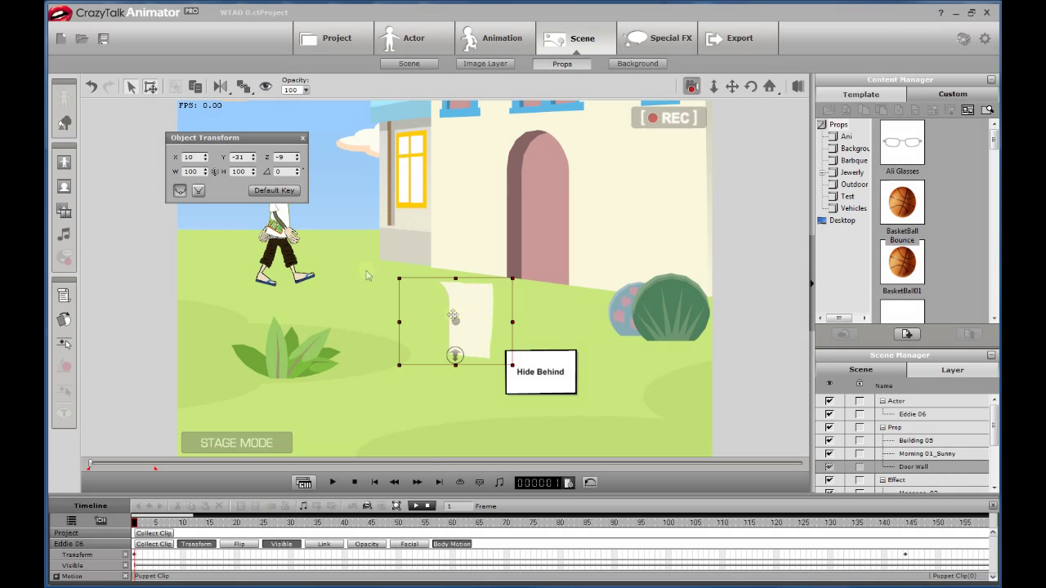
Move the Door Wall prop onto the wall right of the doorway and enlarge it to cover that wall section.
left_click(302, 137)
left_click_drag(470, 325, 590, 247)
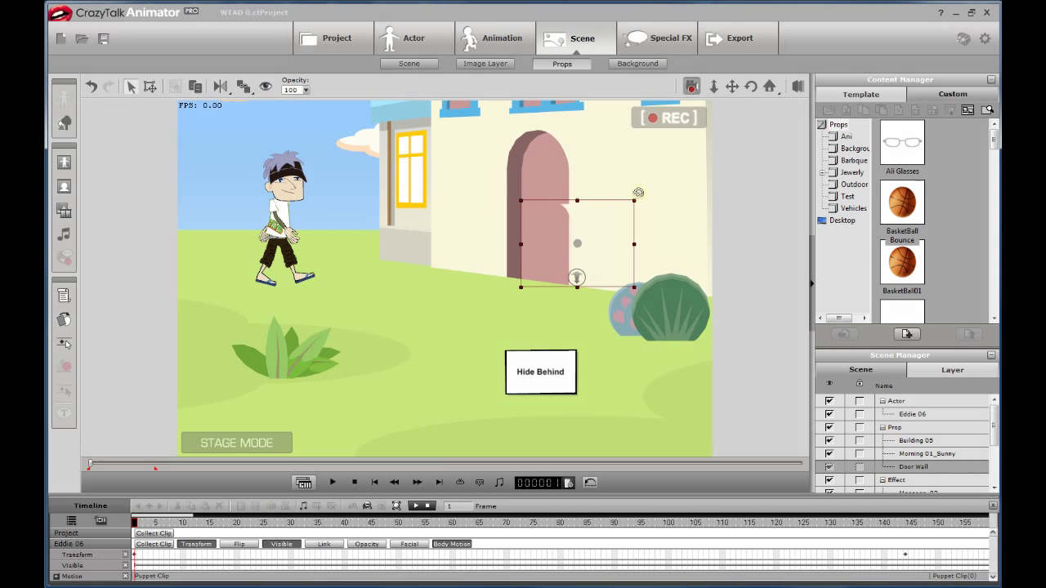
left_click_drag(637, 198, 713, 120)
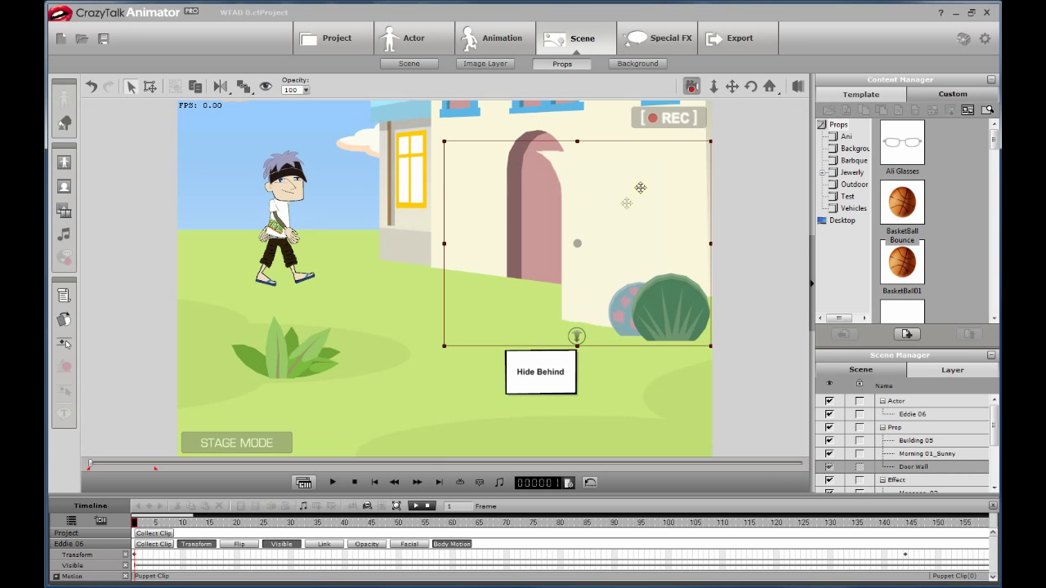
left_click_drag(633, 191, 627, 175)
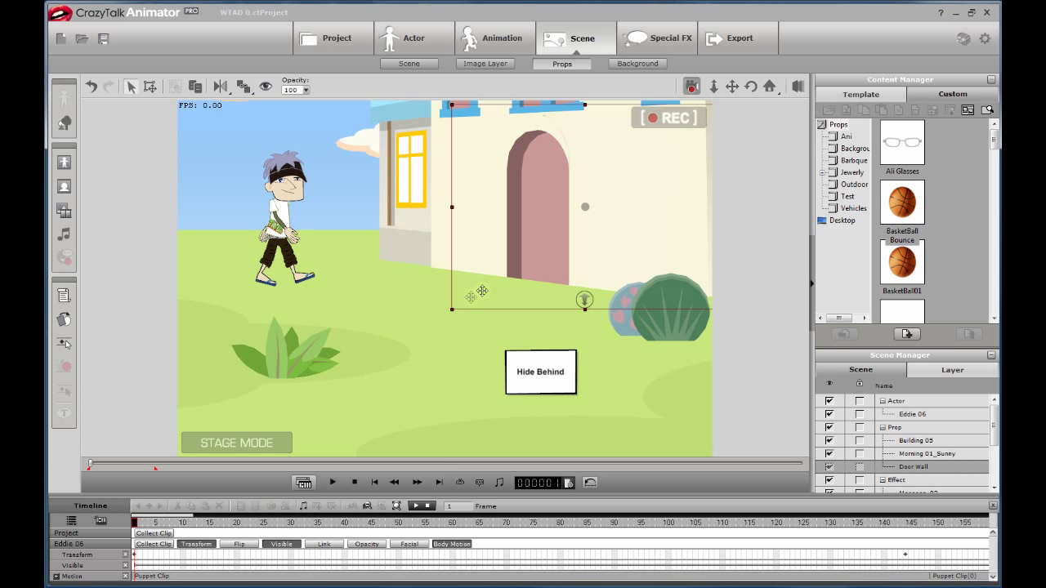
Fine-tune the Door Wall prop's size and position so its cut edge lines up with the doorway's right side, then deselect it.
left_click_drag(452, 308, 472, 296)
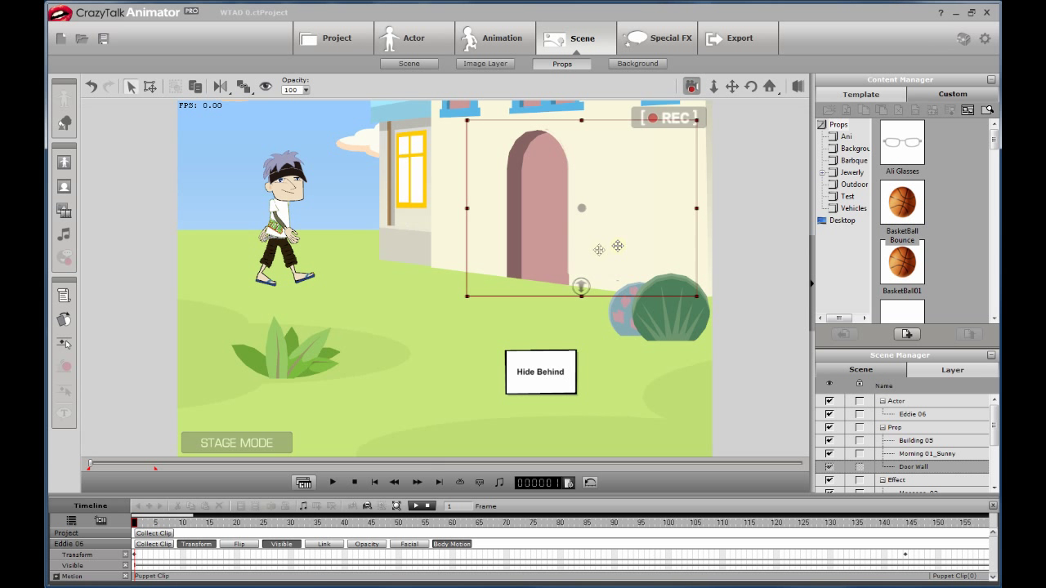
left_click_drag(468, 292, 472, 292)
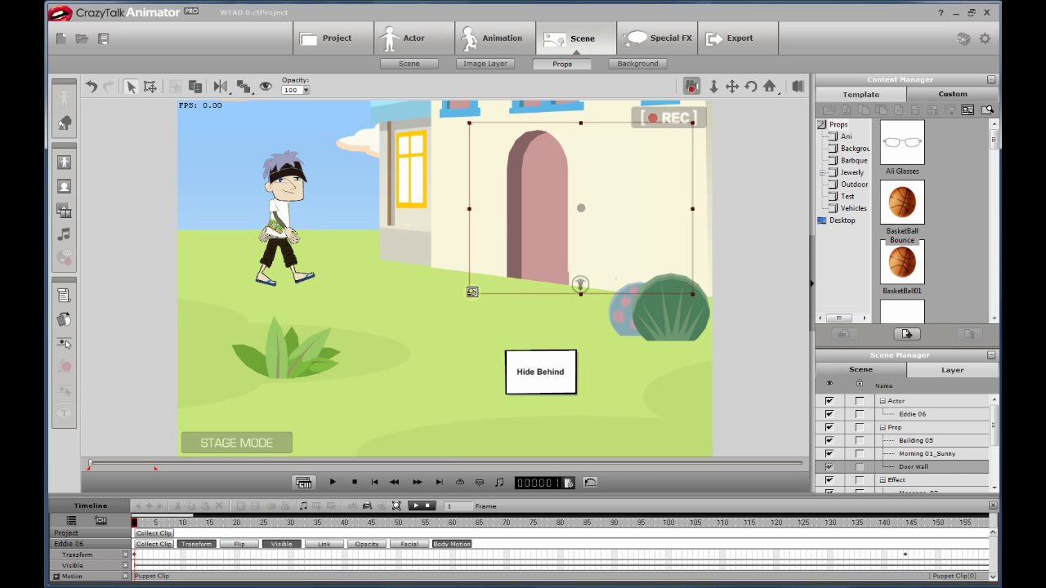
left_click_drag(618, 236, 618, 247)
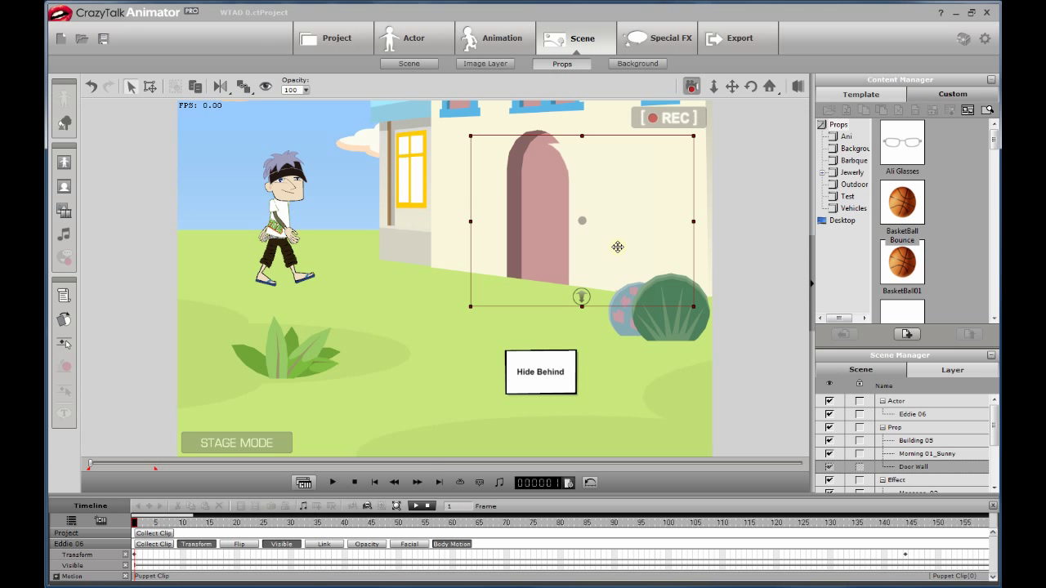
left_click_drag(472, 304, 457, 315)
left_click_drag(590, 249, 592, 241)
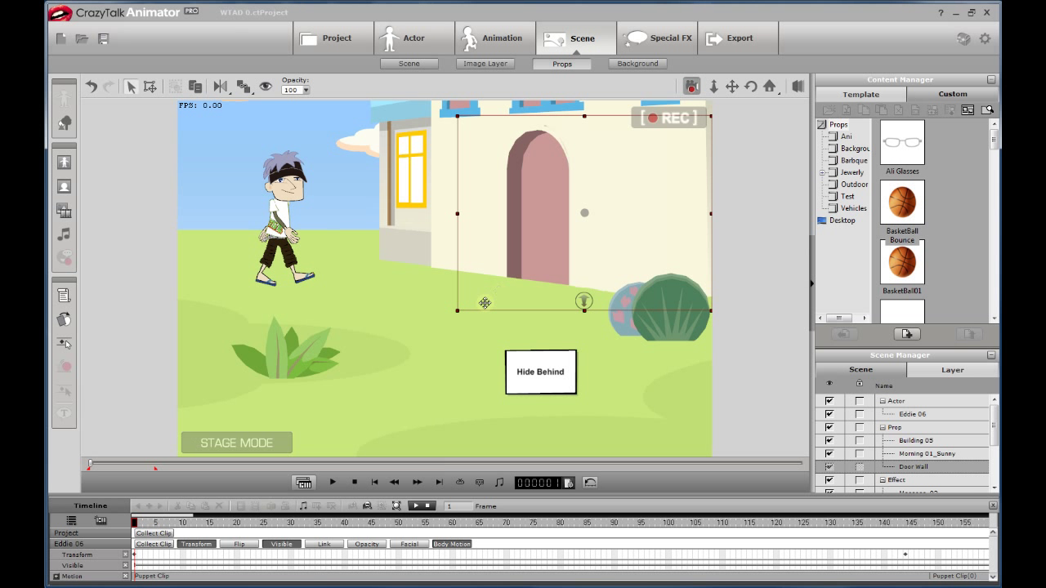
left_click_drag(591, 244, 590, 246)
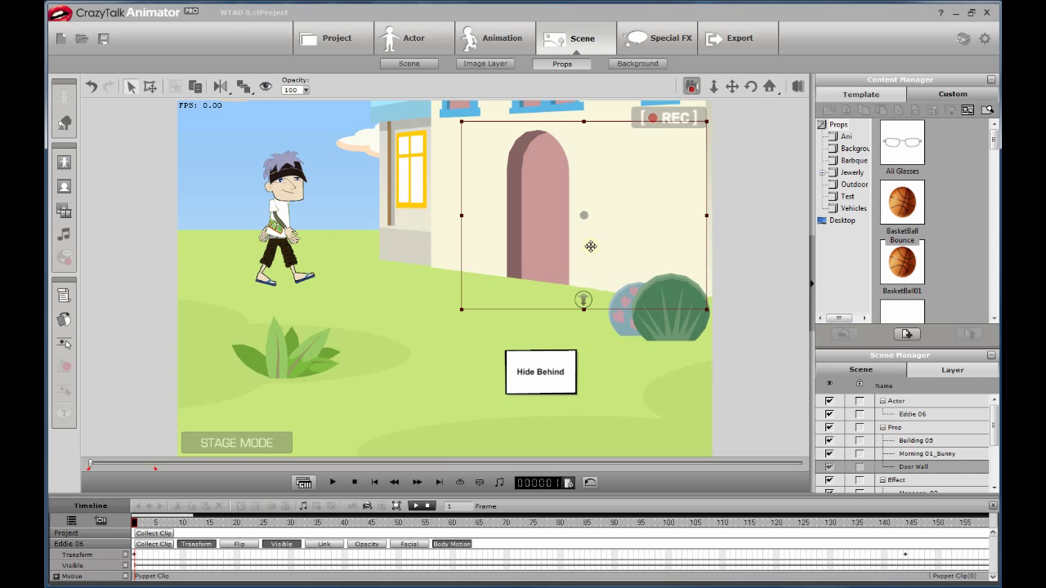
left_click(453, 364)
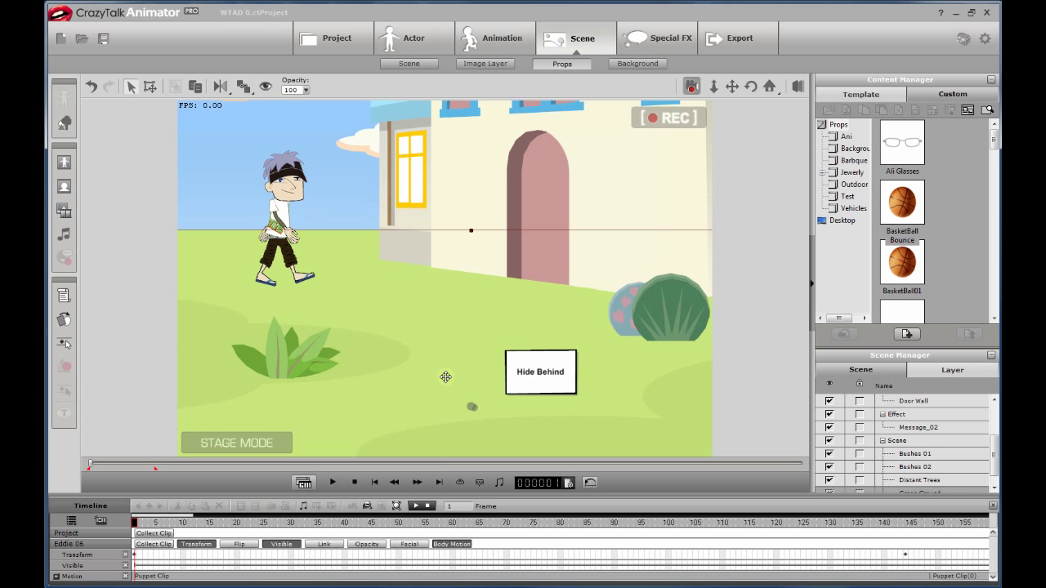
Play the animation twice from the first frame to check the character walking through the doorway behind the Door Wall prop.
left_click(331, 483)
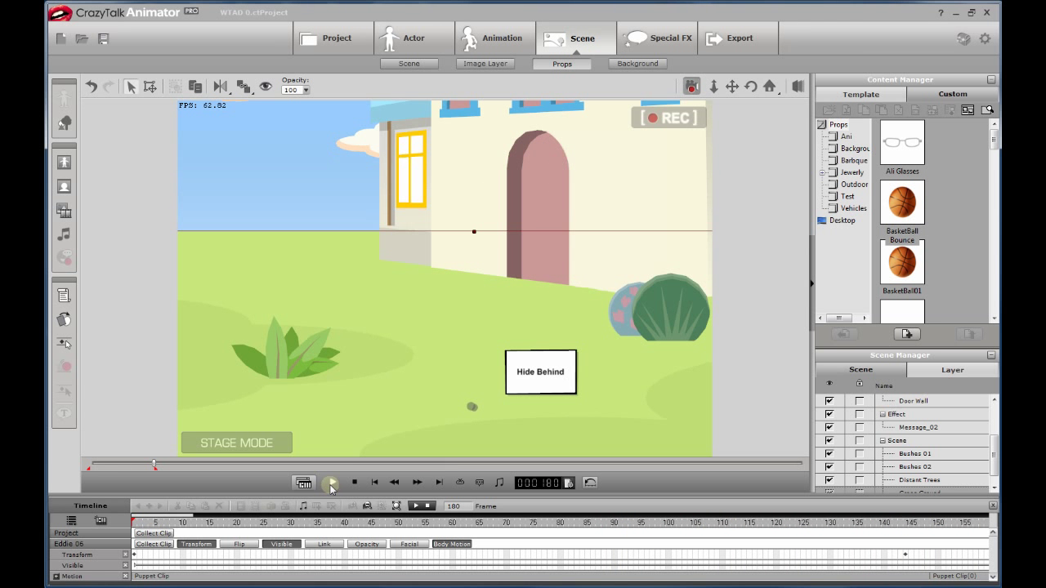
left_click(374, 482)
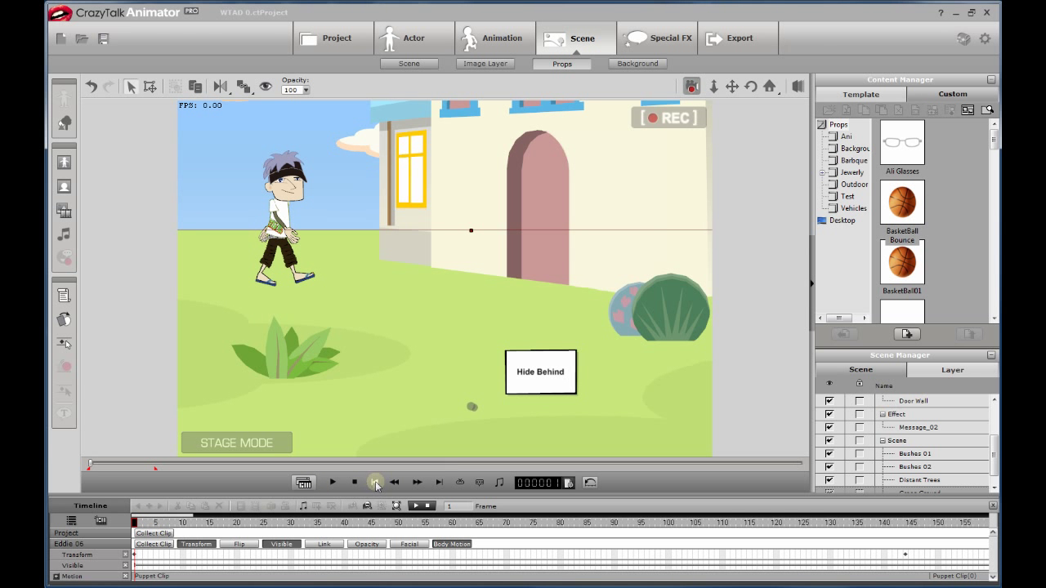
left_click(329, 482)
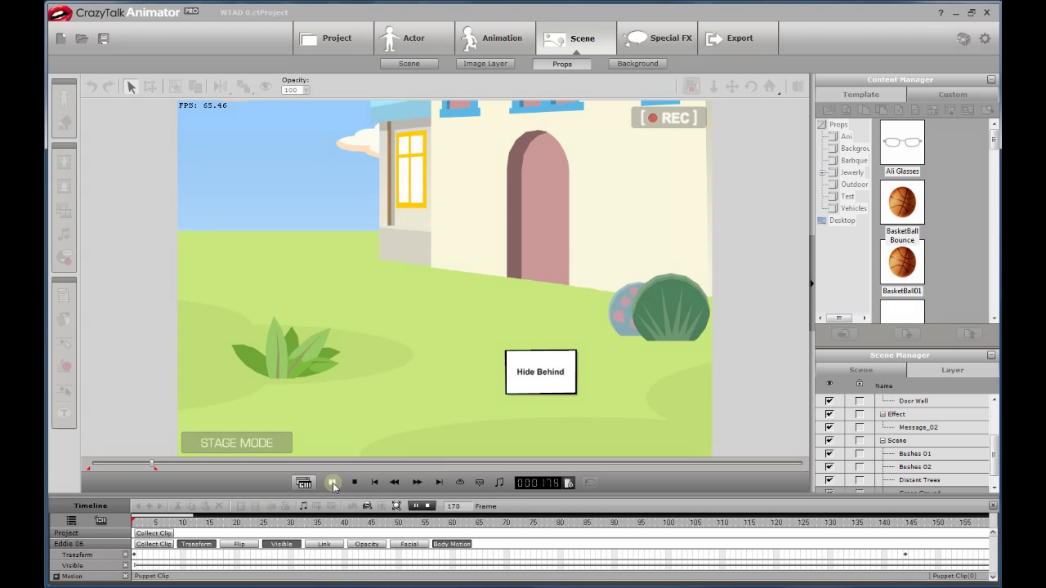
left_click(333, 483)
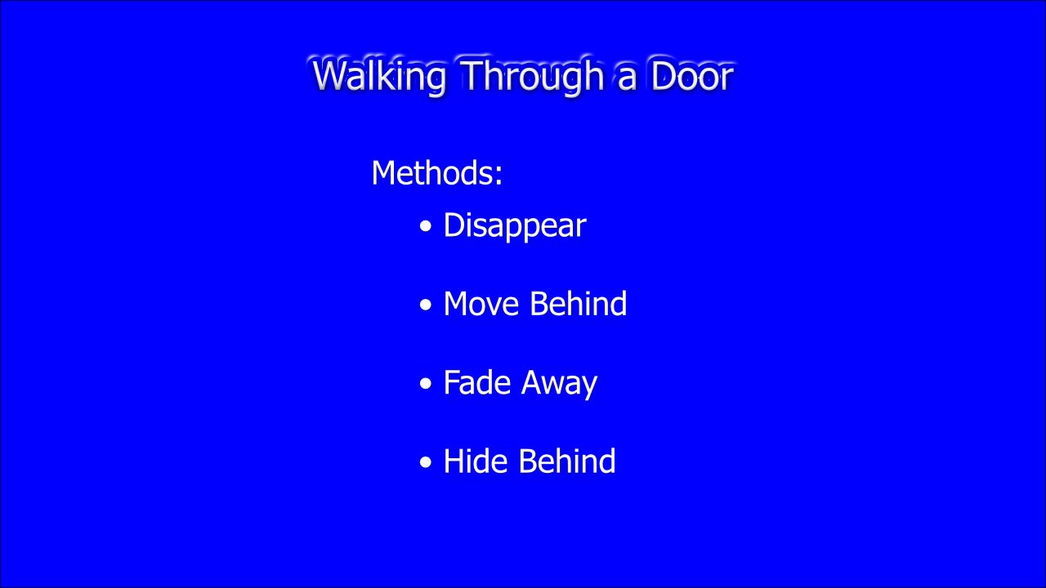